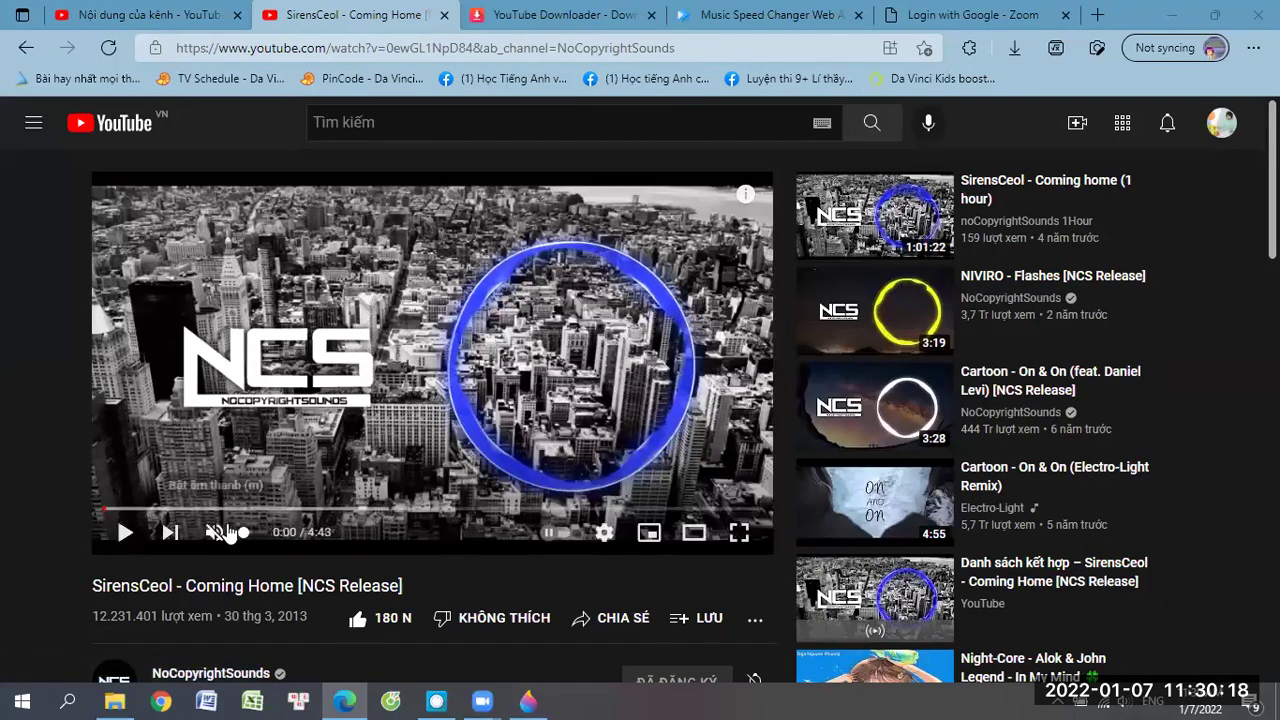
- Play 'SirensCeol - Coming Home [NCS Release]' at full volume, then switch to Paint 3D
drag(249, 539, 293, 541)
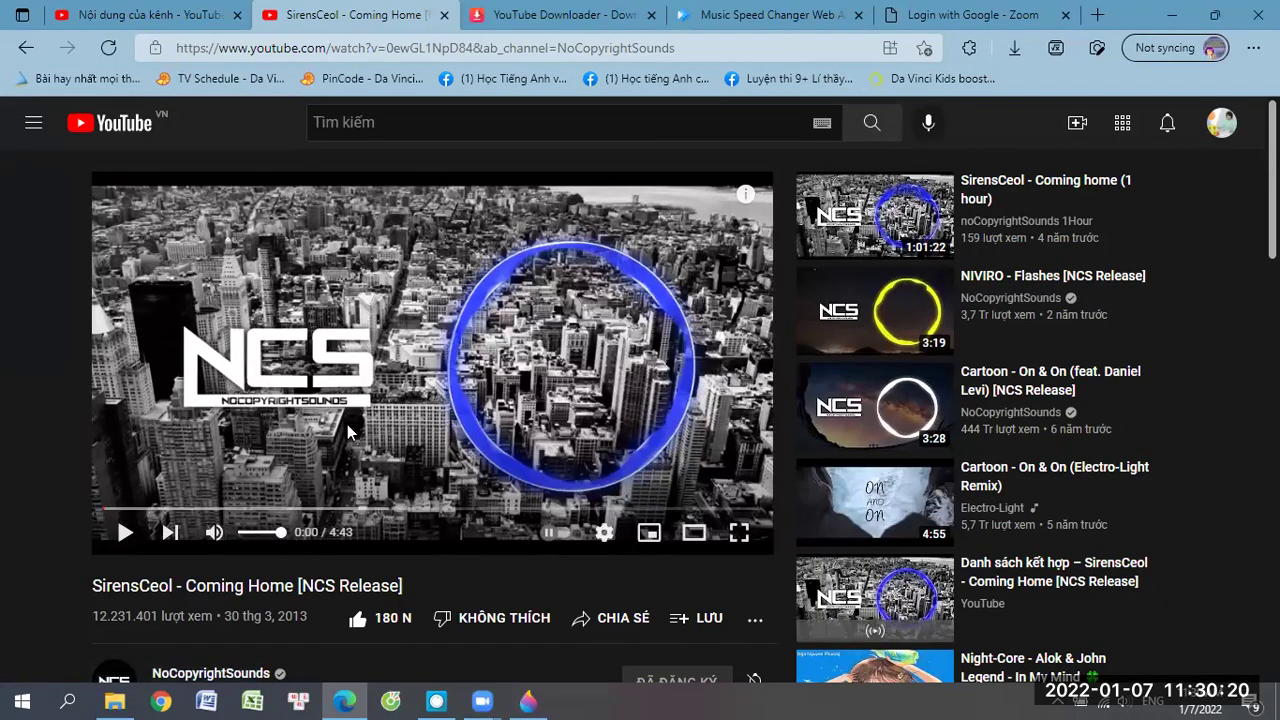
click(432, 362)
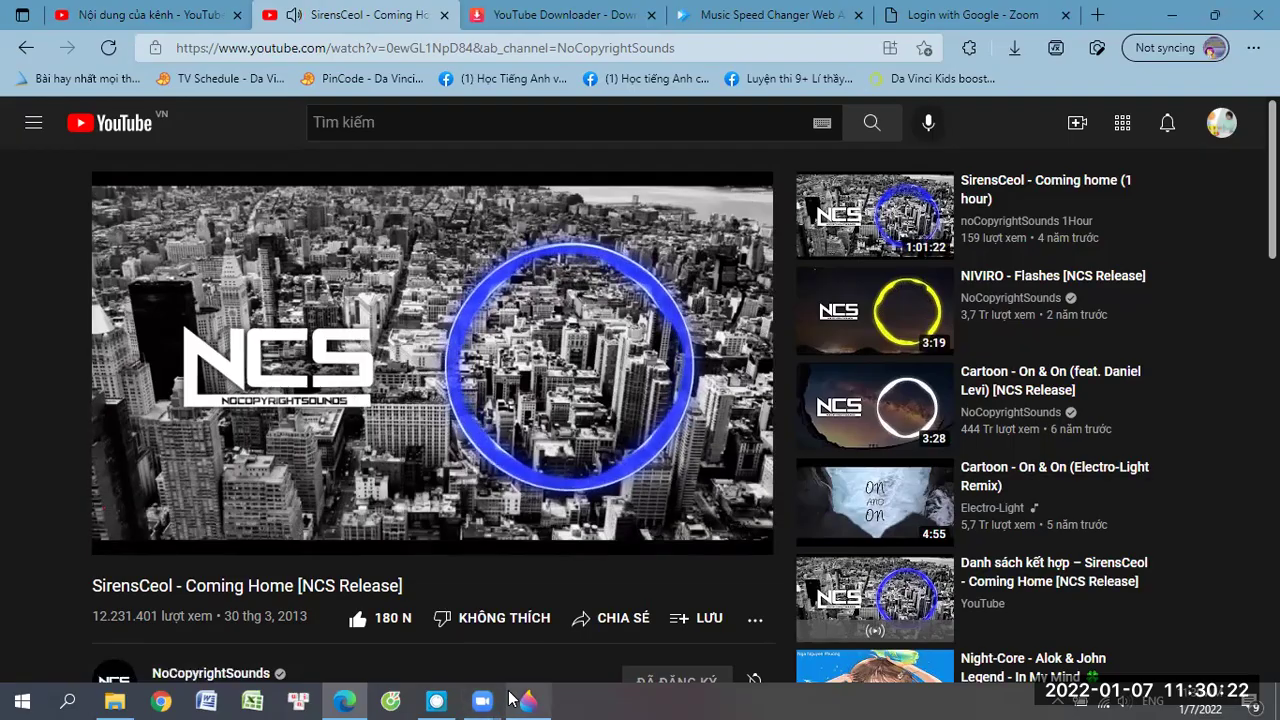
click(512, 697)
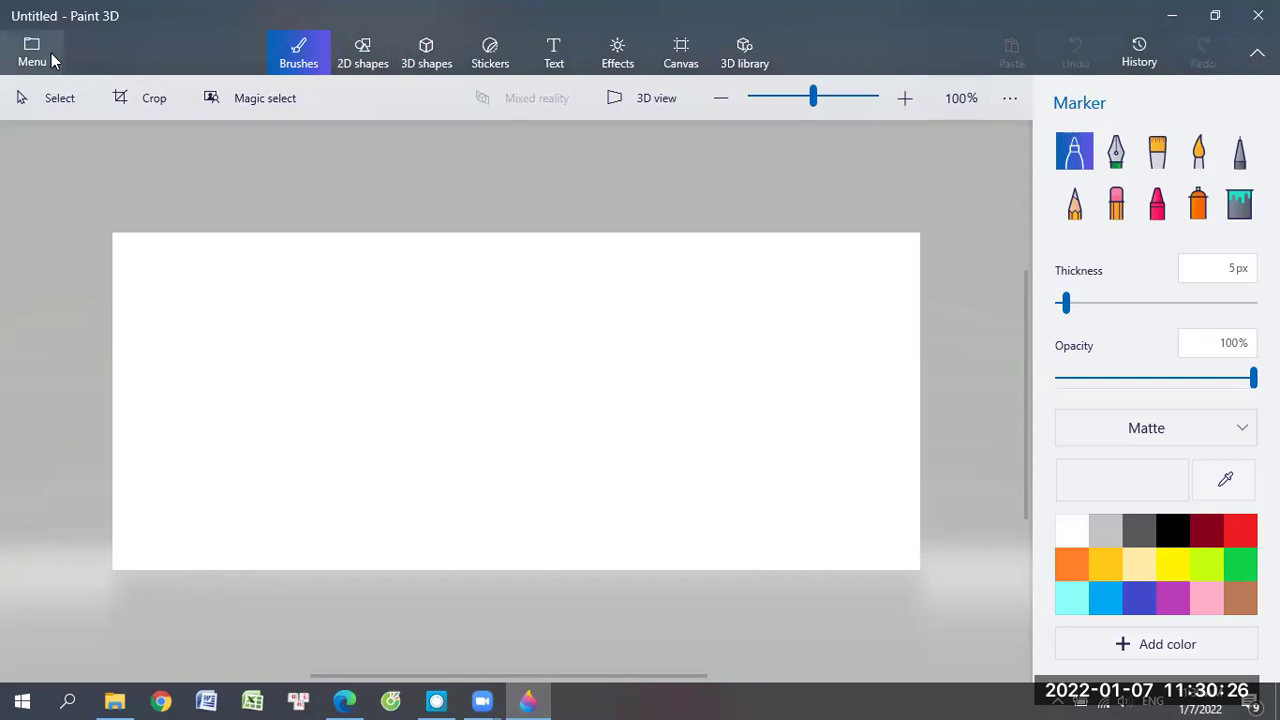
- Raise the system volume from the taskbar volume control
click(1128, 700)
scroll(1092, 690, up, 2)
scroll(1092, 690, up, 1)
click(942, 692)
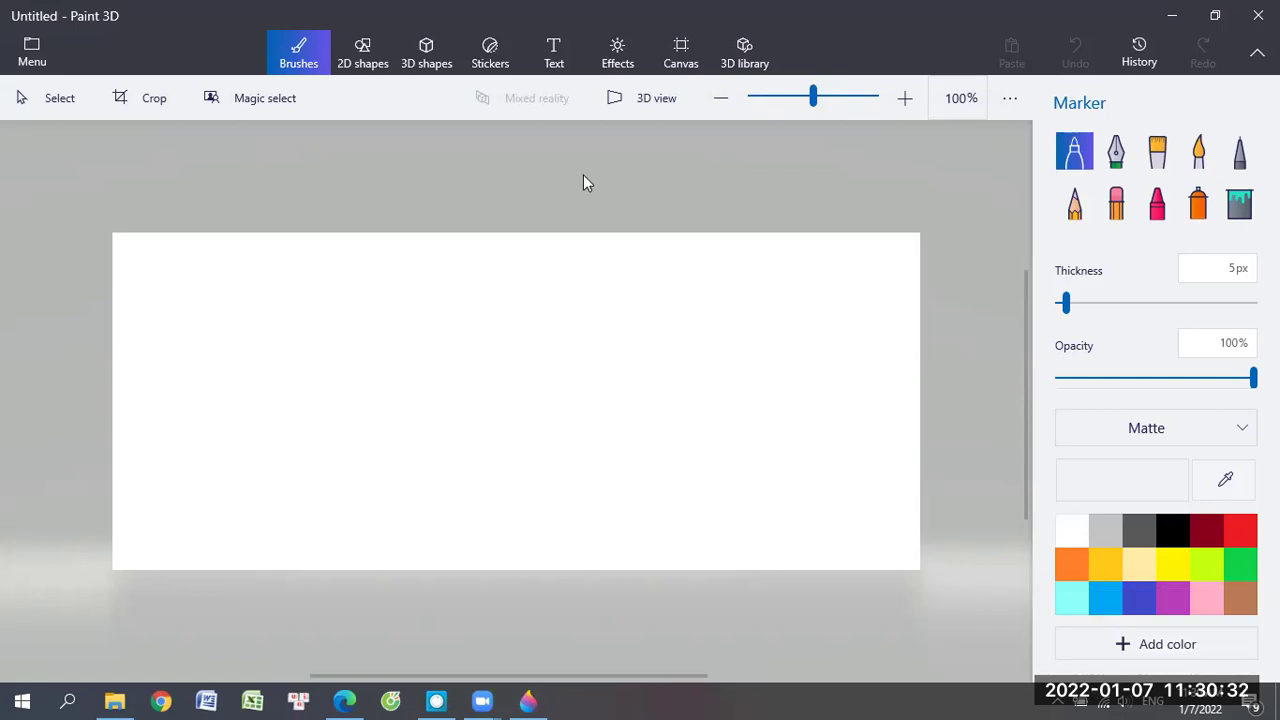
- Open 94155437_p0_master1200.jpg from Quick access recent files
click(43, 55)
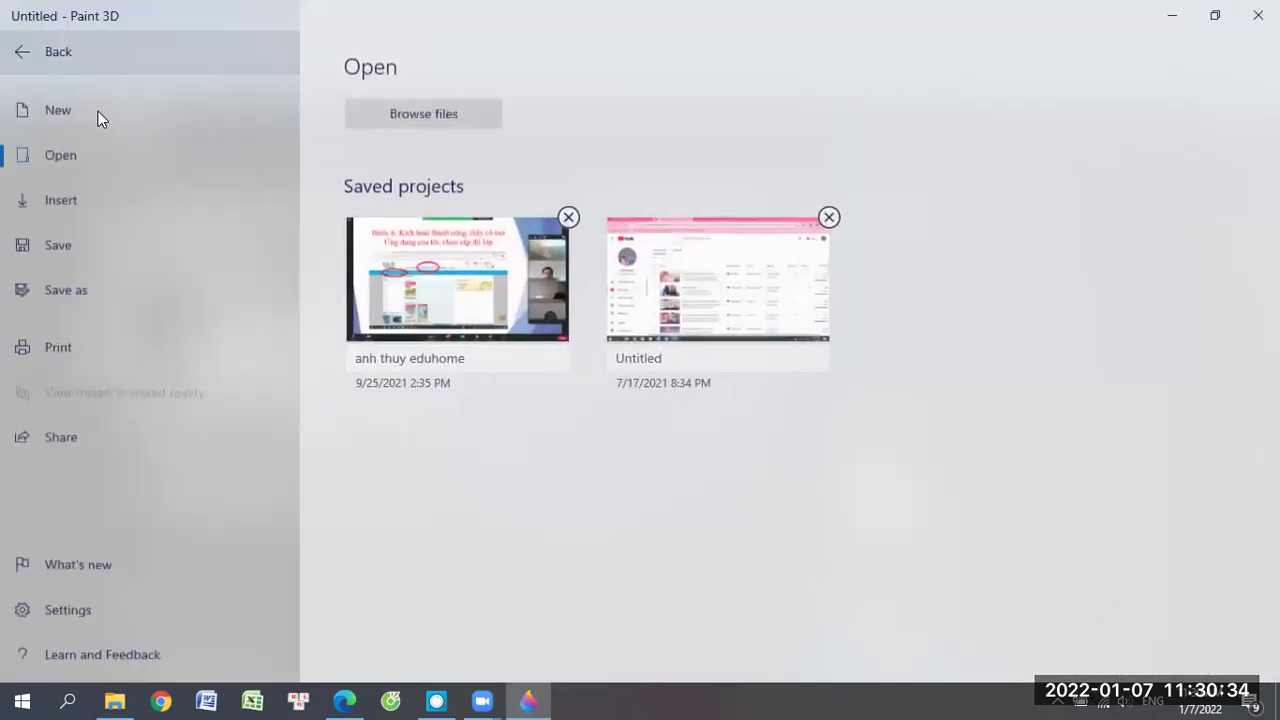
click(399, 112)
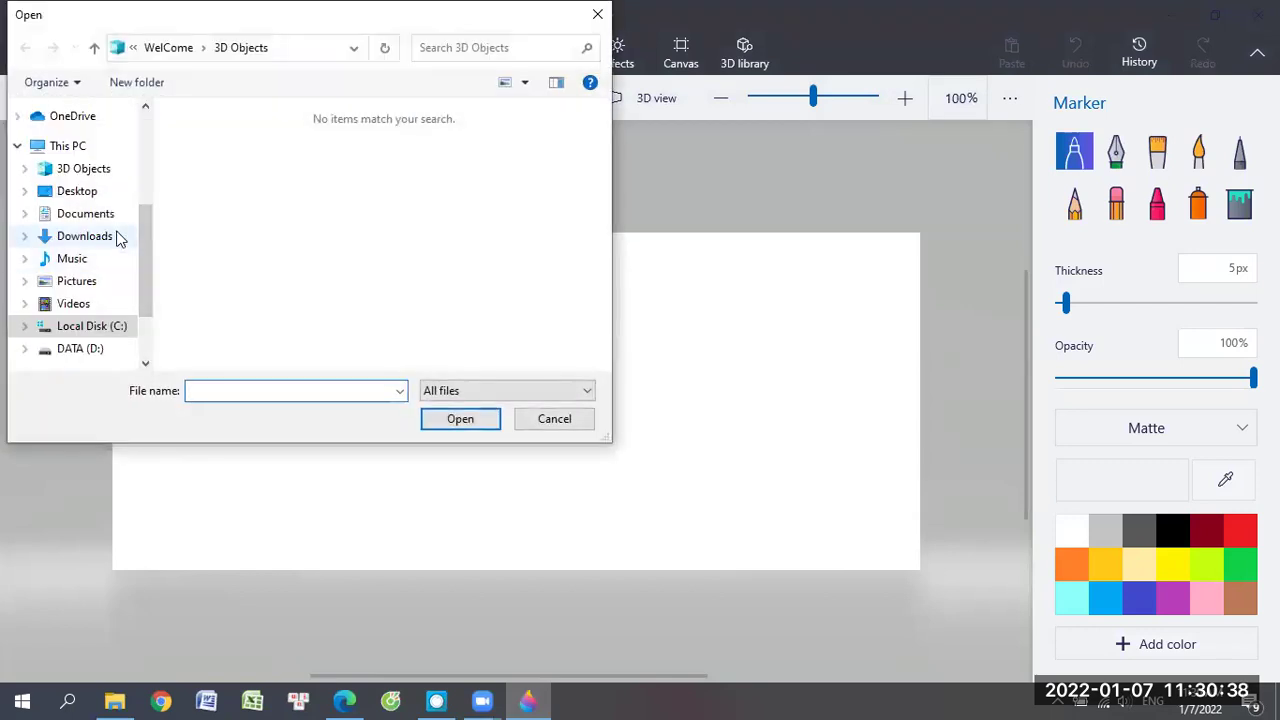
drag(149, 253, 110, 108)
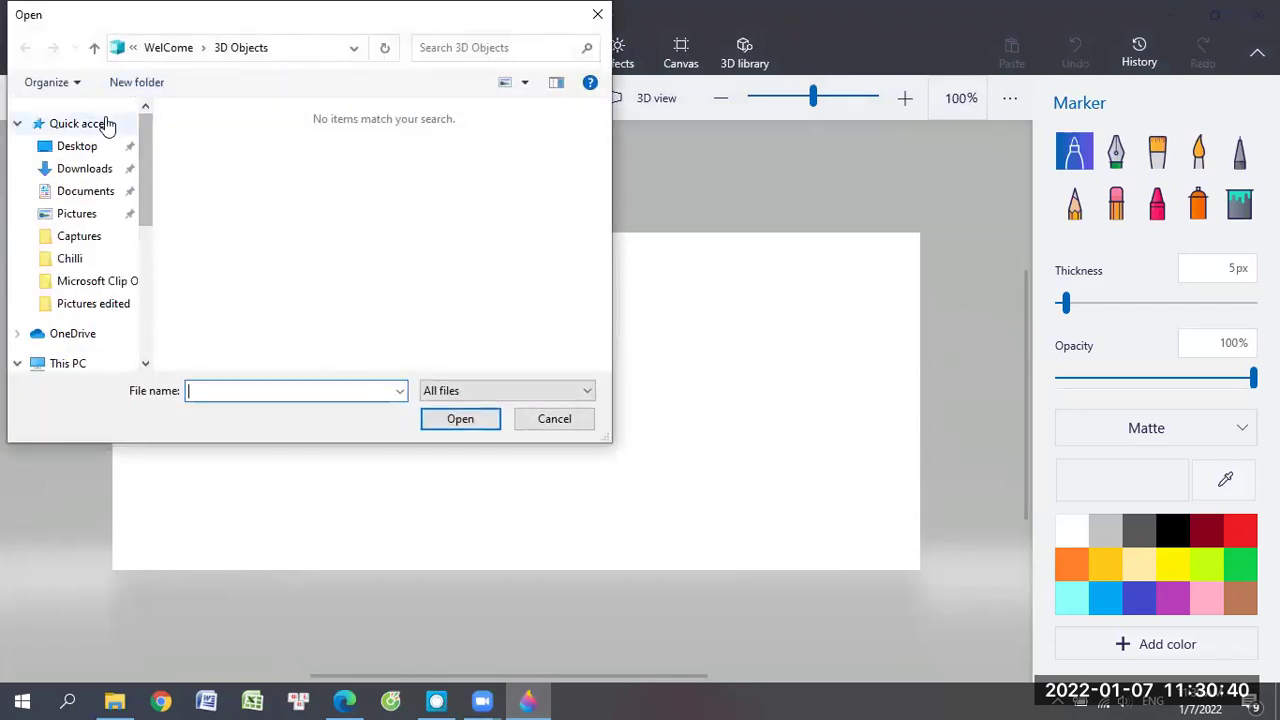
click(107, 124)
drag(605, 163, 607, 229)
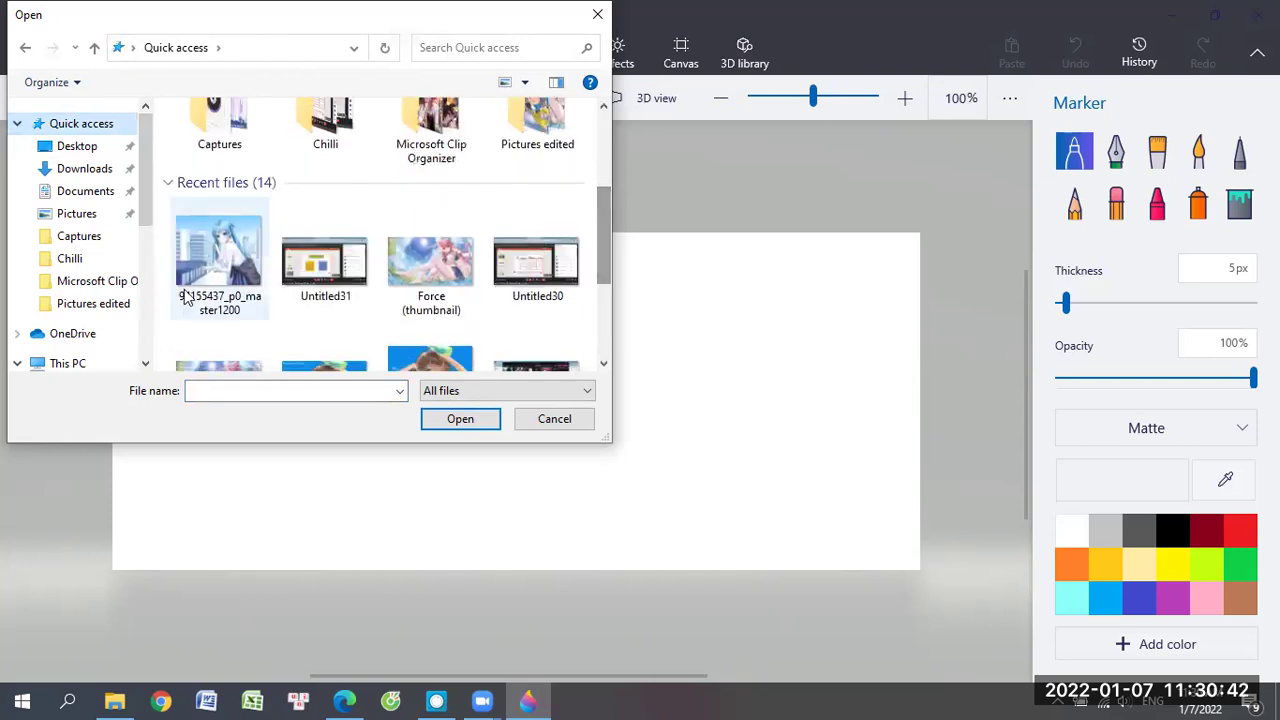
double_click(220, 268)
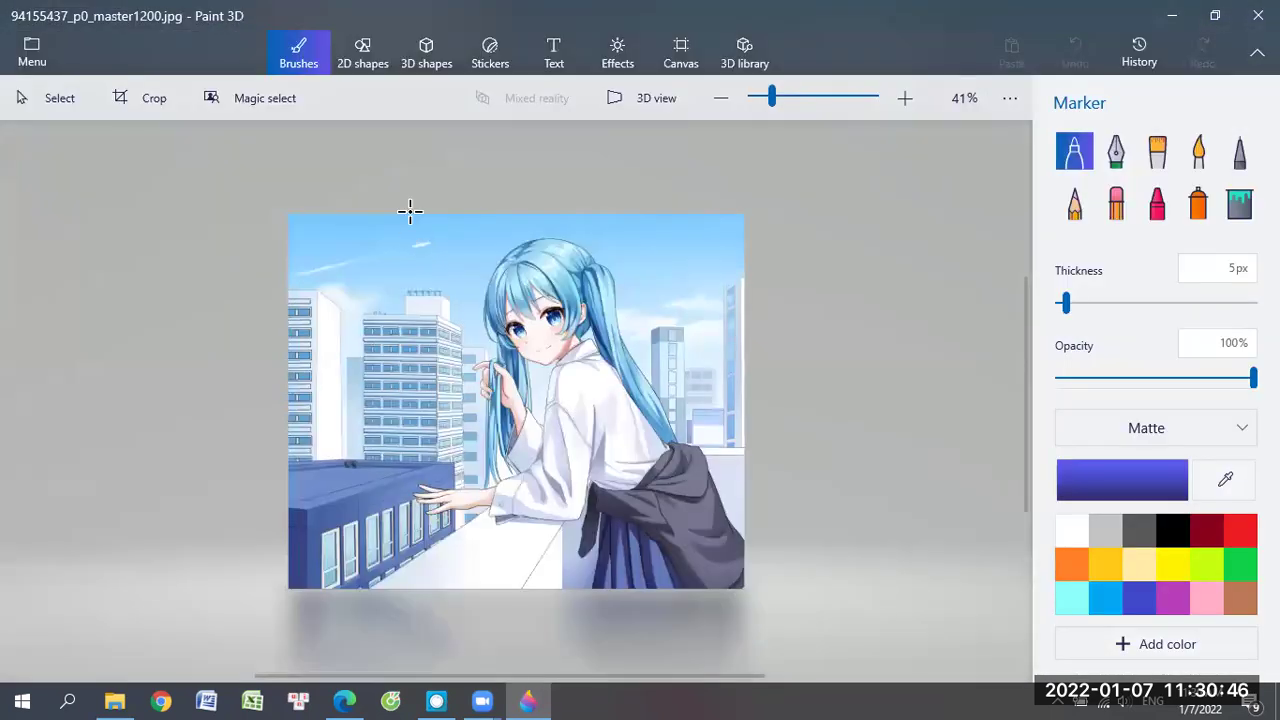
- Set the canvas to 1280 × 720 px with aspect ratio unlocked
click(662, 52)
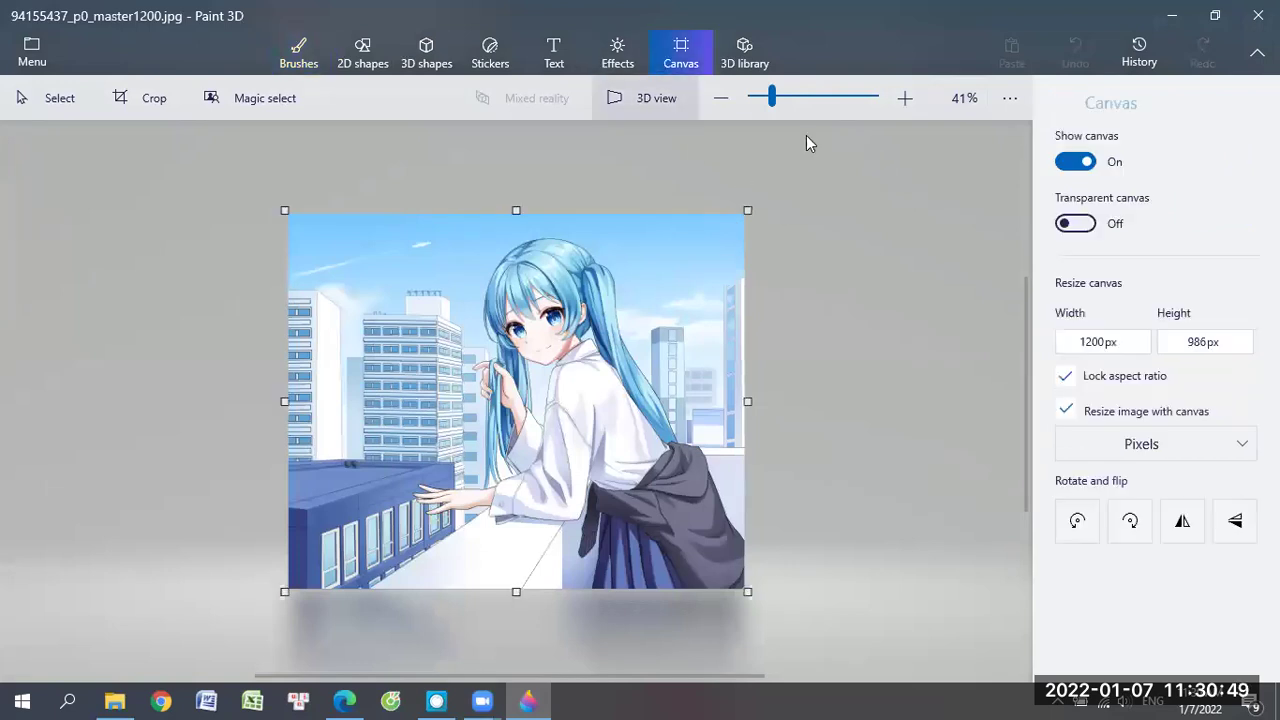
double_click(1100, 344)
text(1280)
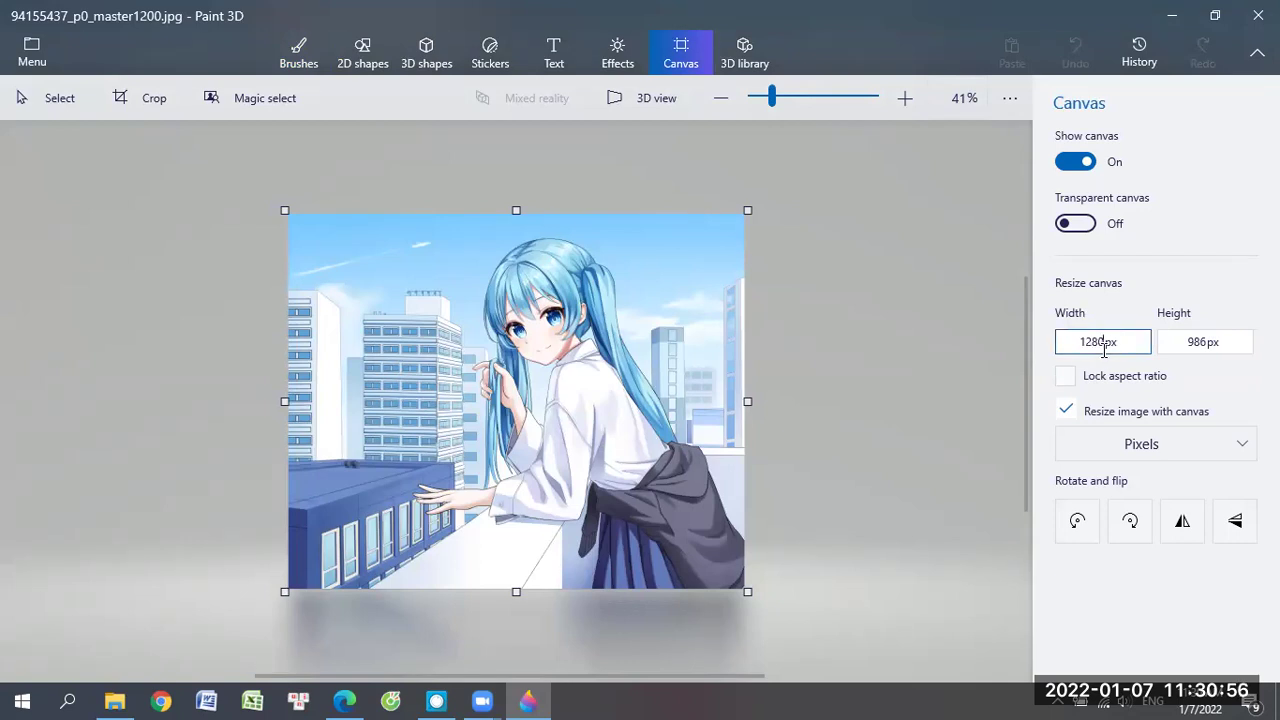
key(Return)
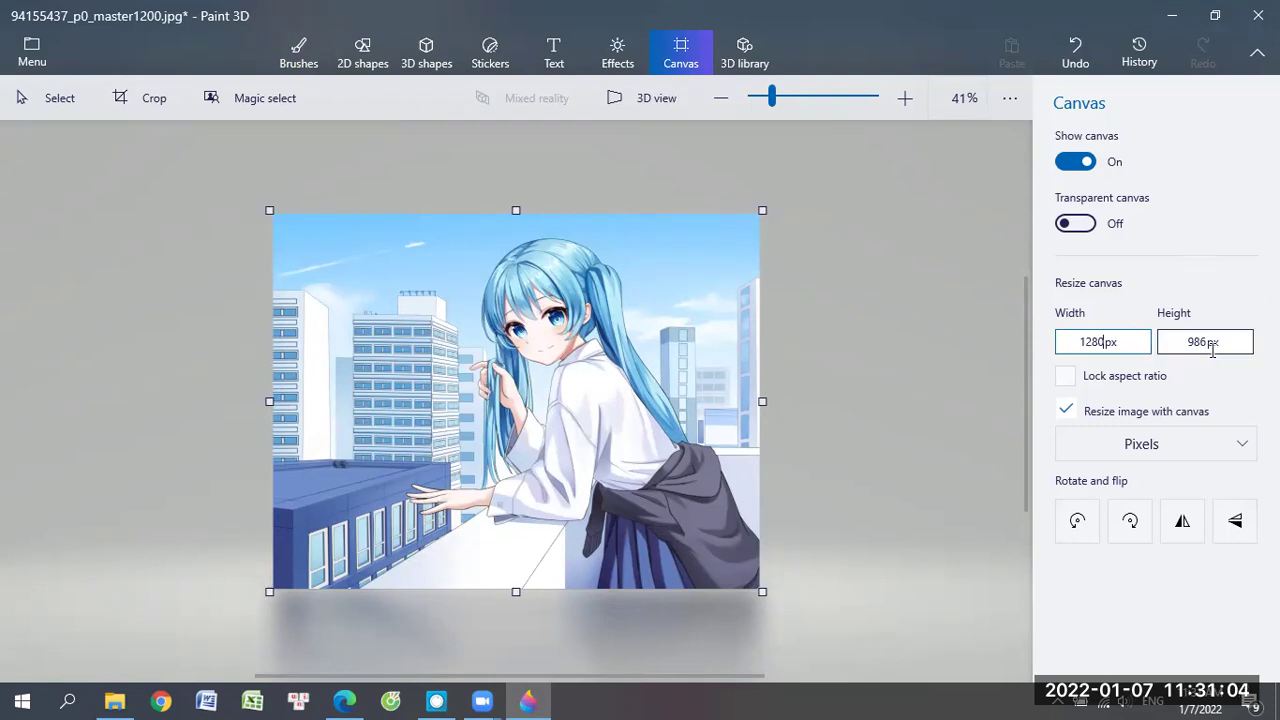
double_click(1201, 343)
key(BackSpace)
text(720)
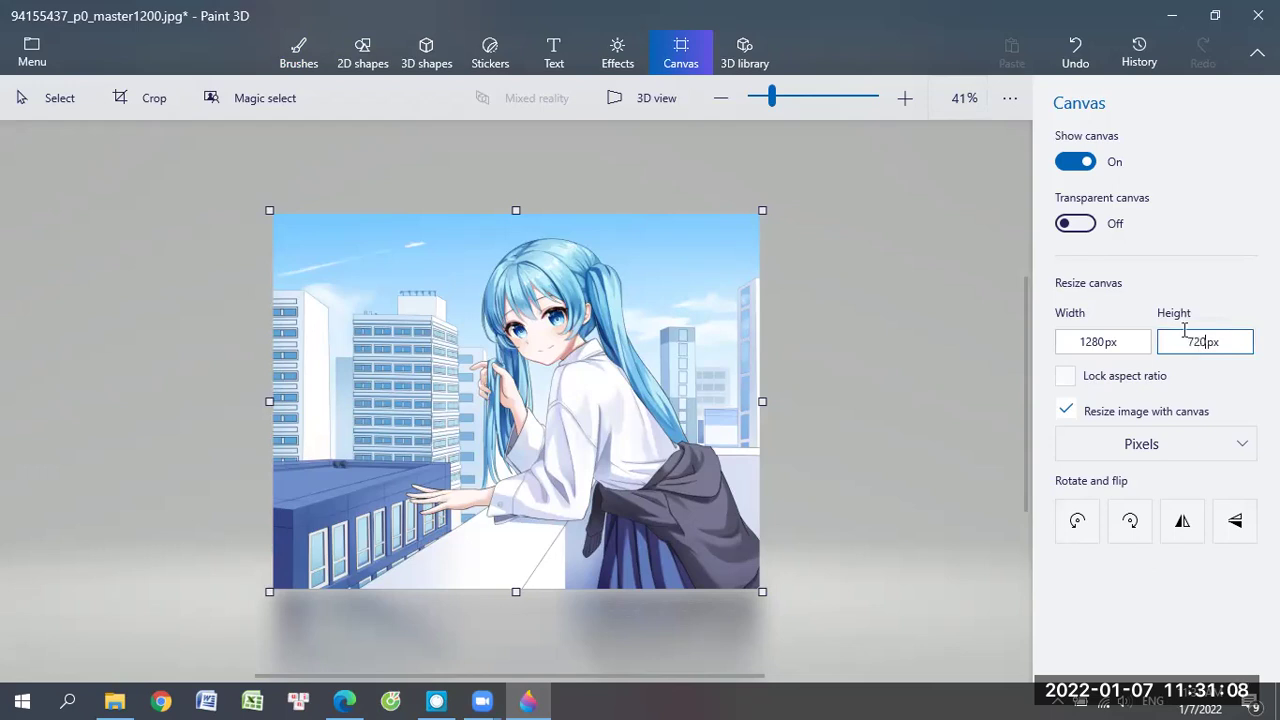
key(Return)
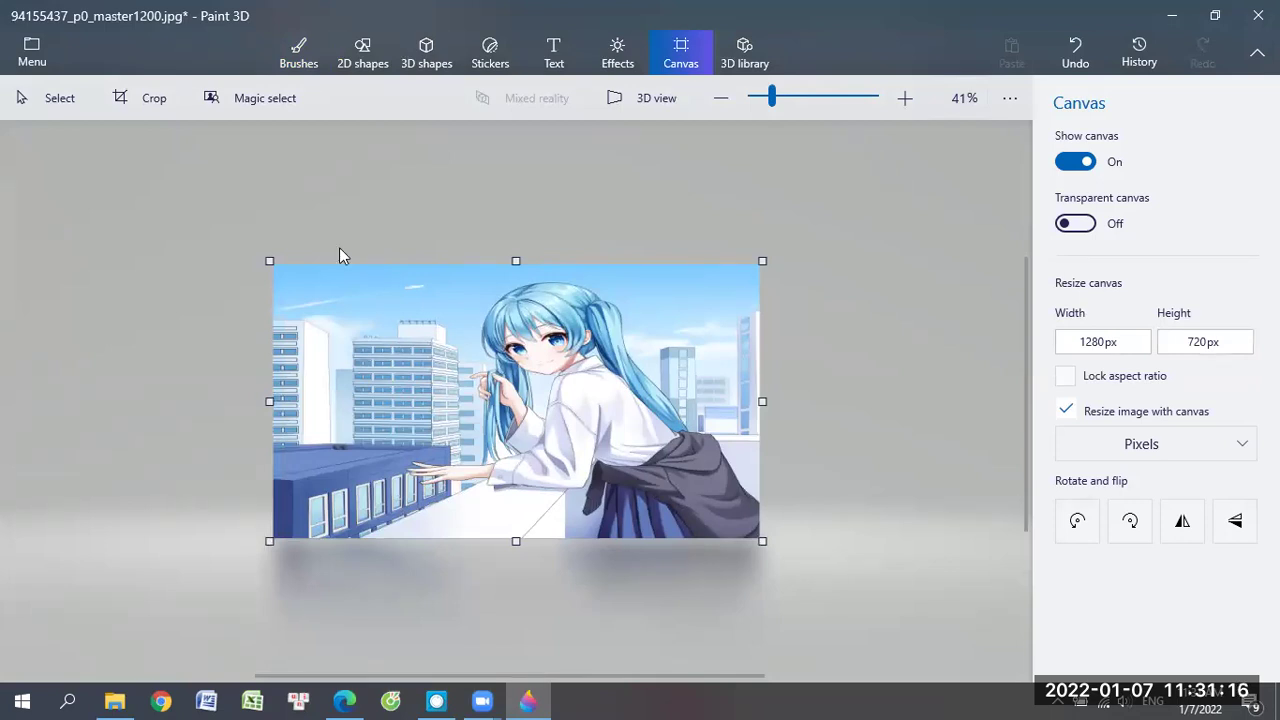
click(42, 55)
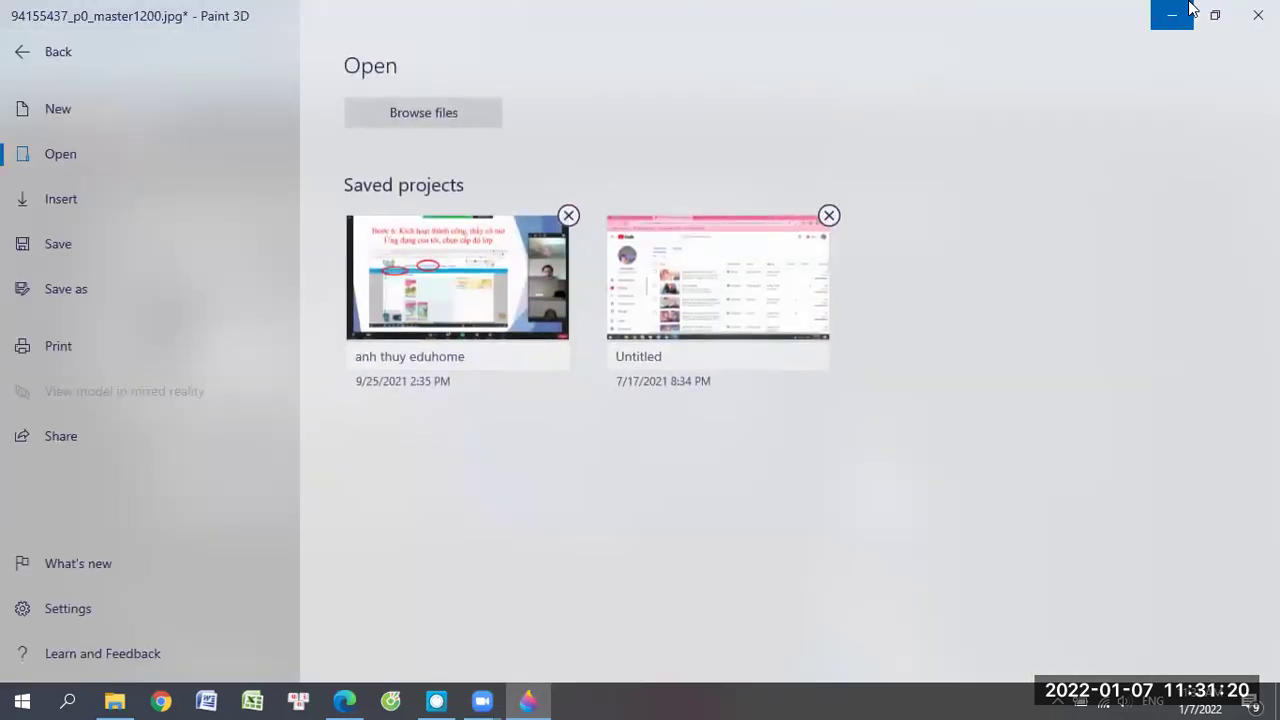
click(1189, 9)
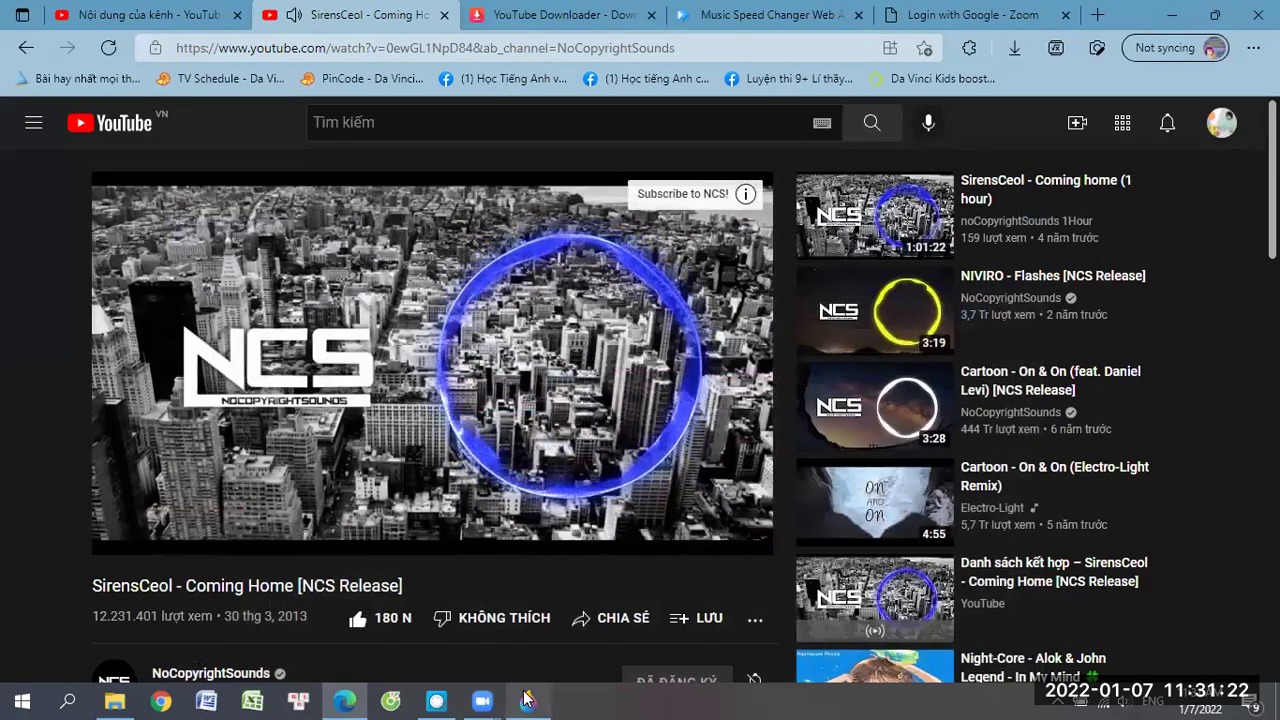
click(527, 697)
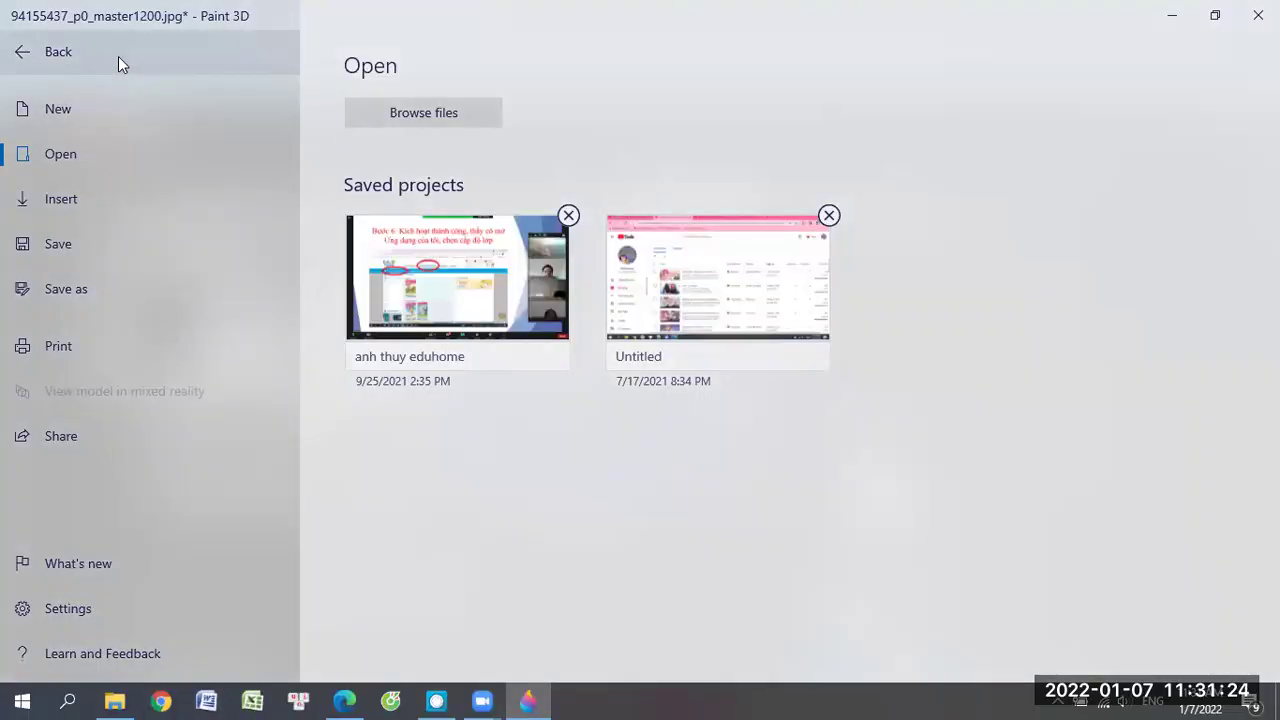
click(118, 58)
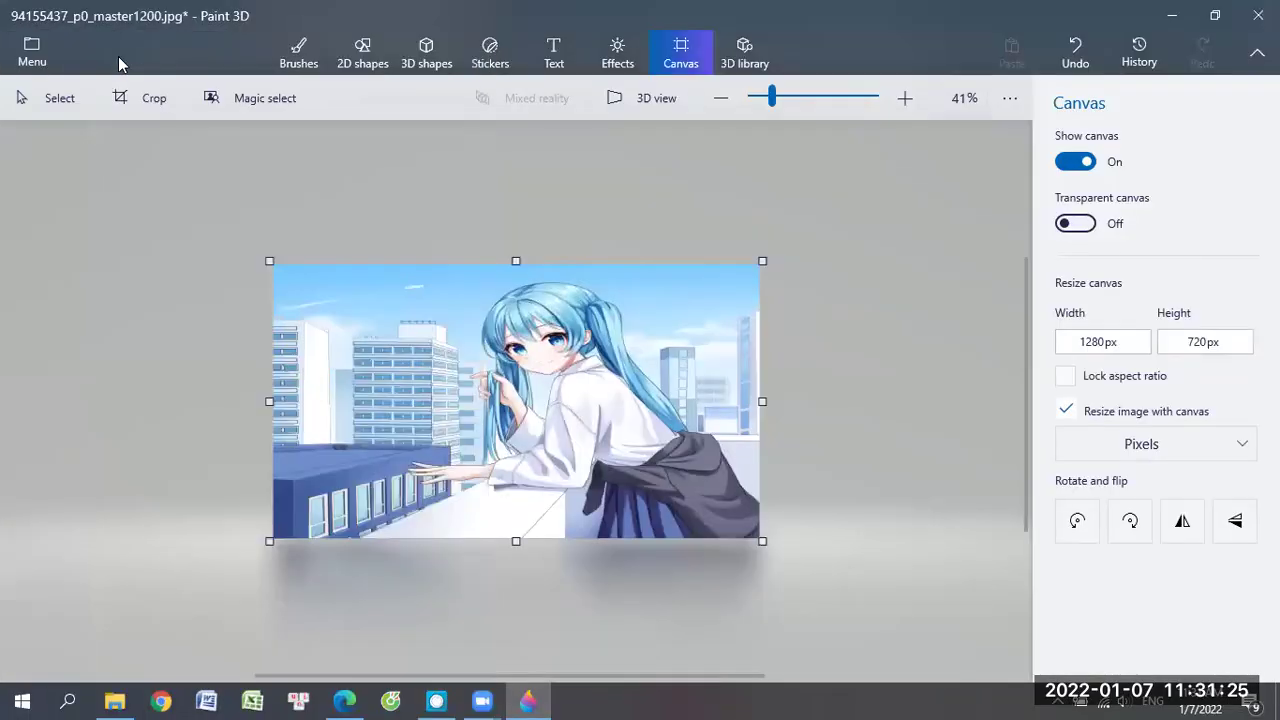
- Place a widened turquoise 2D text box over the lower part of the image
click(553, 52)
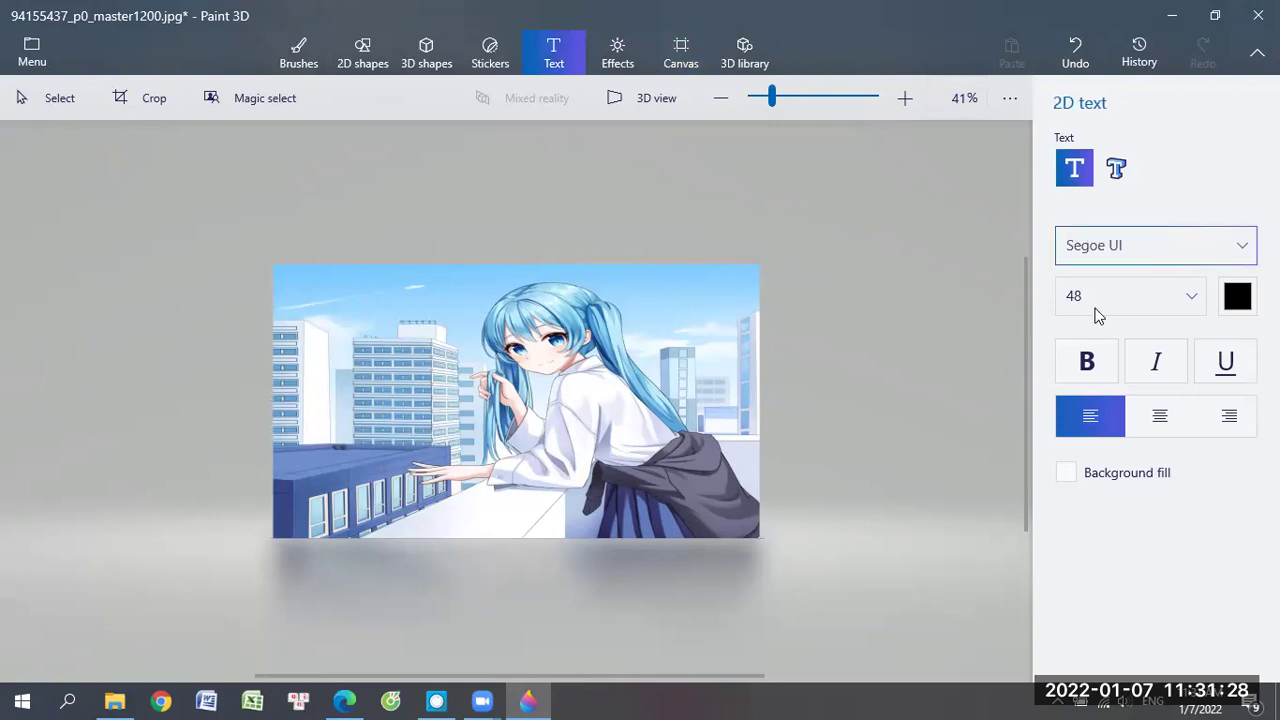
click(1237, 296)
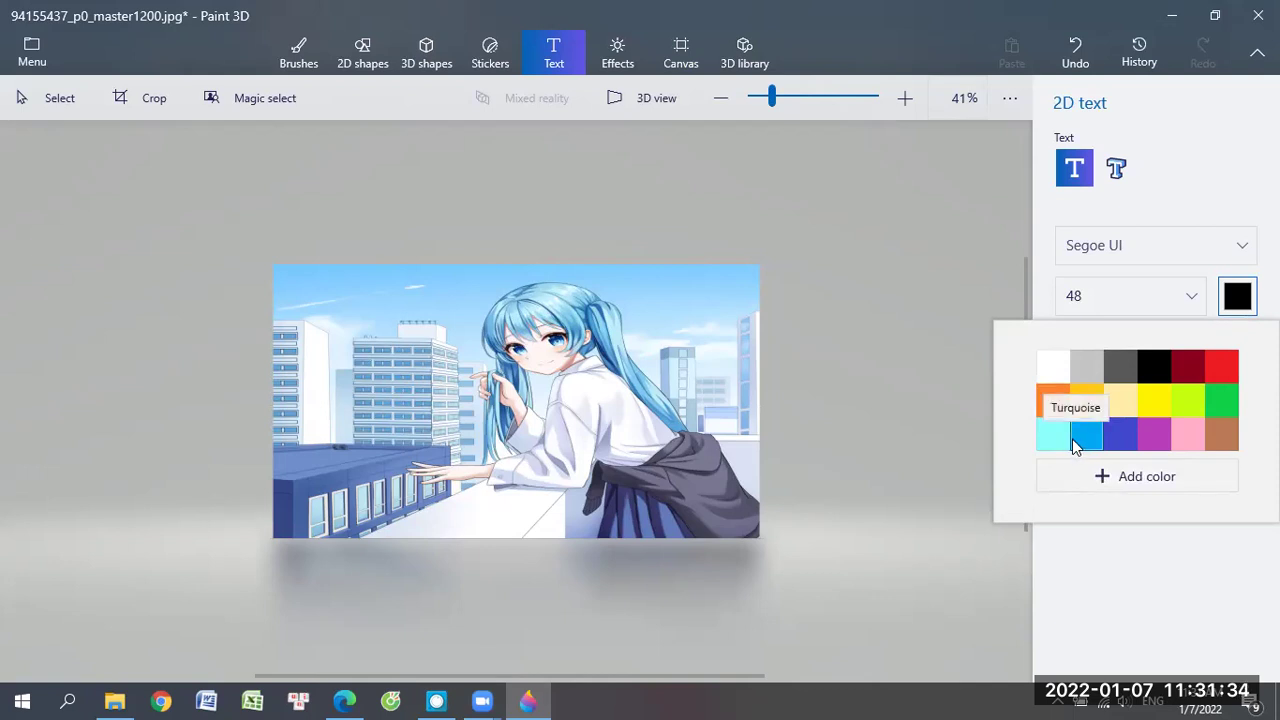
click(1053, 435)
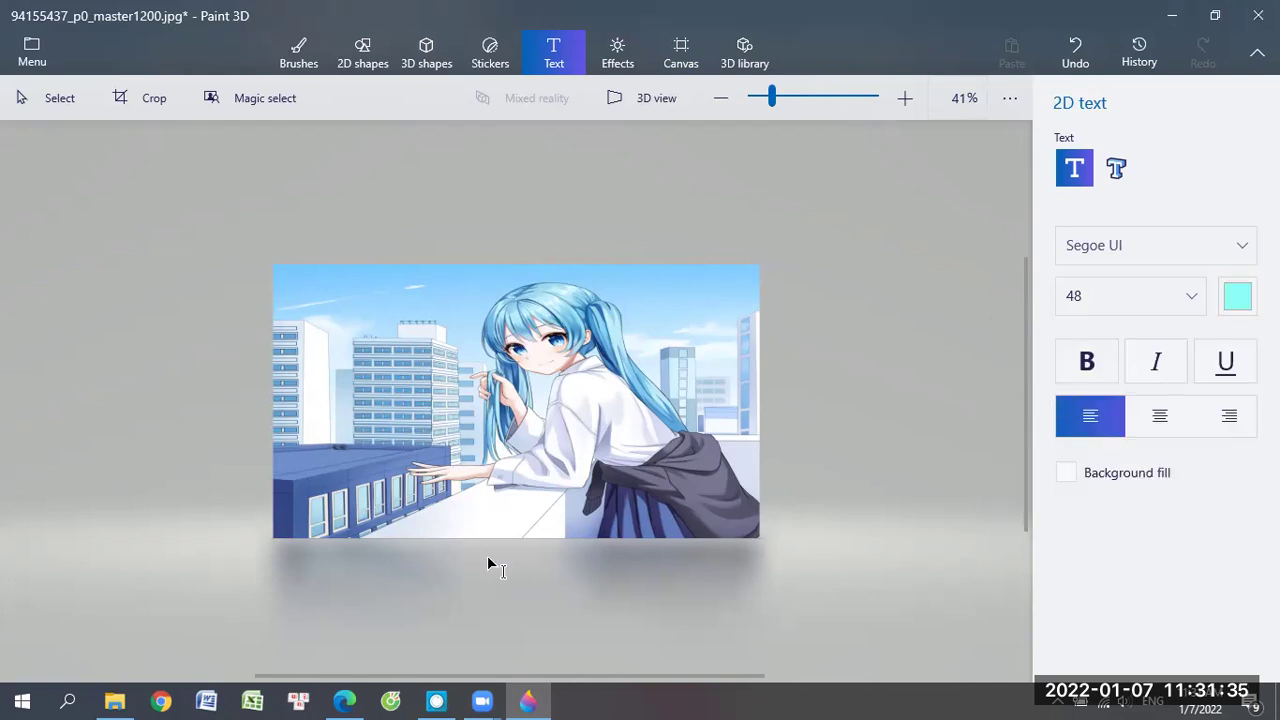
click(417, 494)
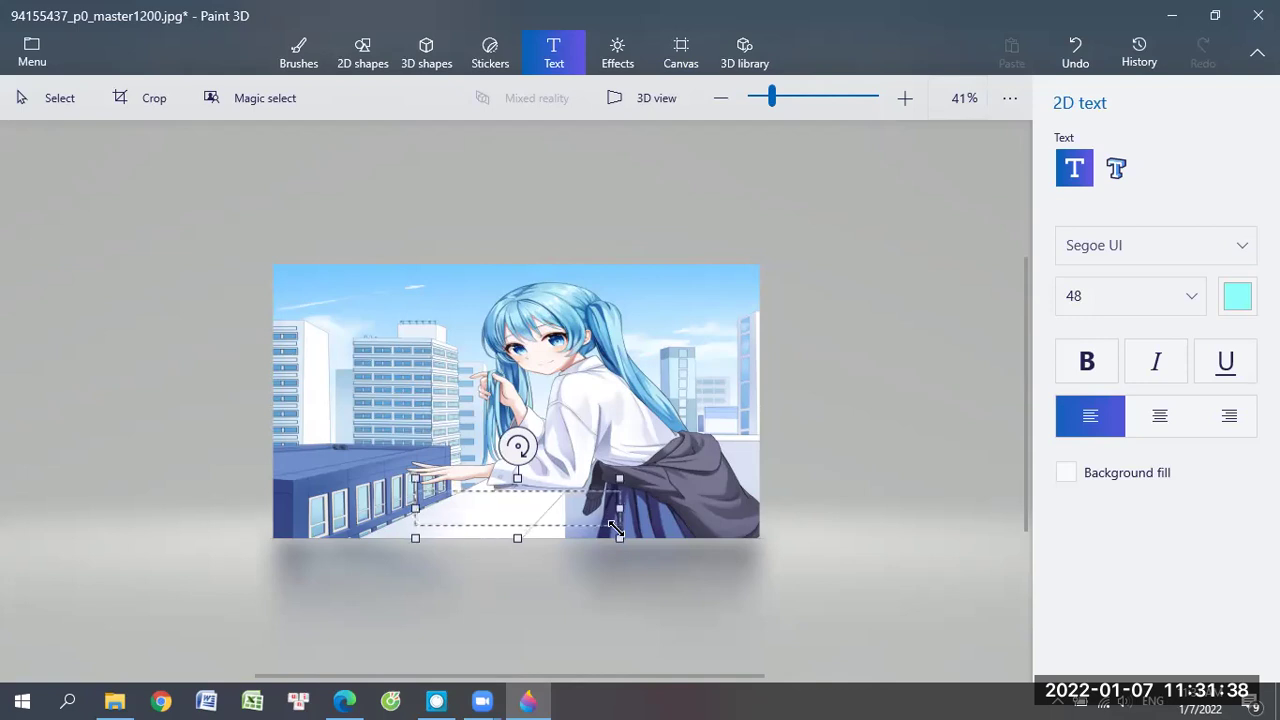
drag(614, 524, 648, 543)
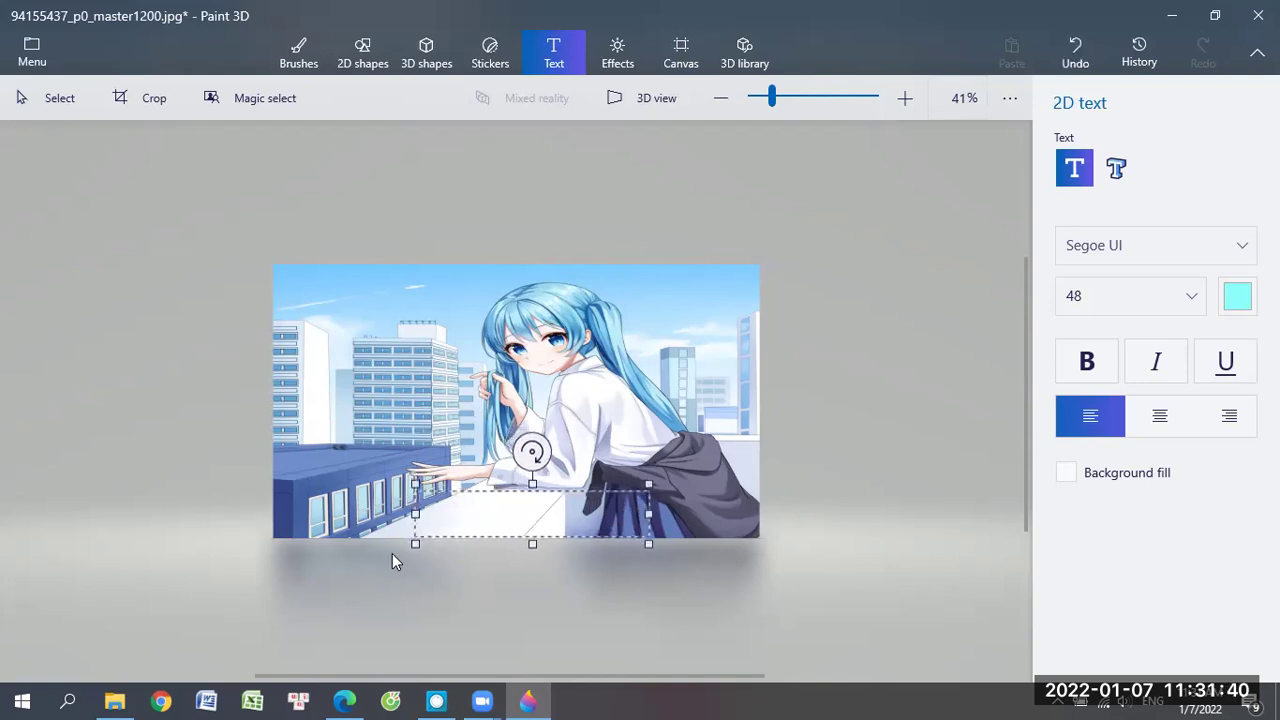
drag(412, 545, 374, 545)
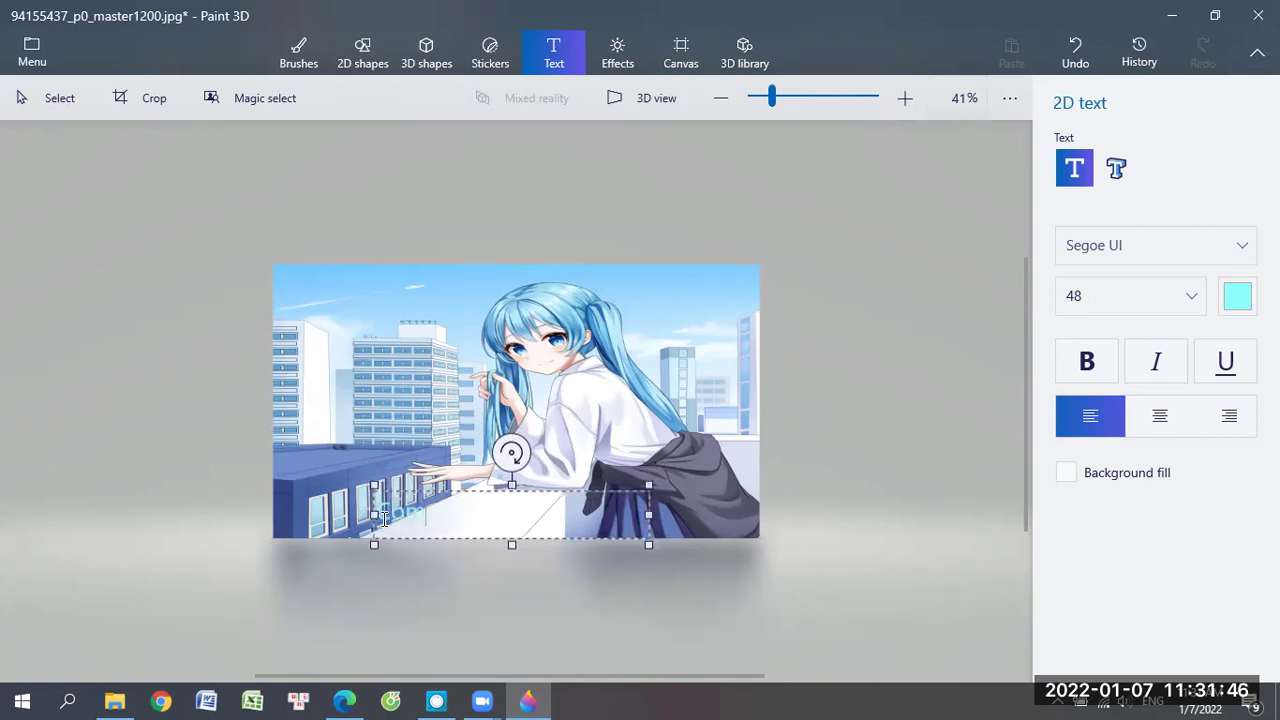
- Enter 'The Same', shrink the box to fit, shift it right, and commit
text(Coming Home)
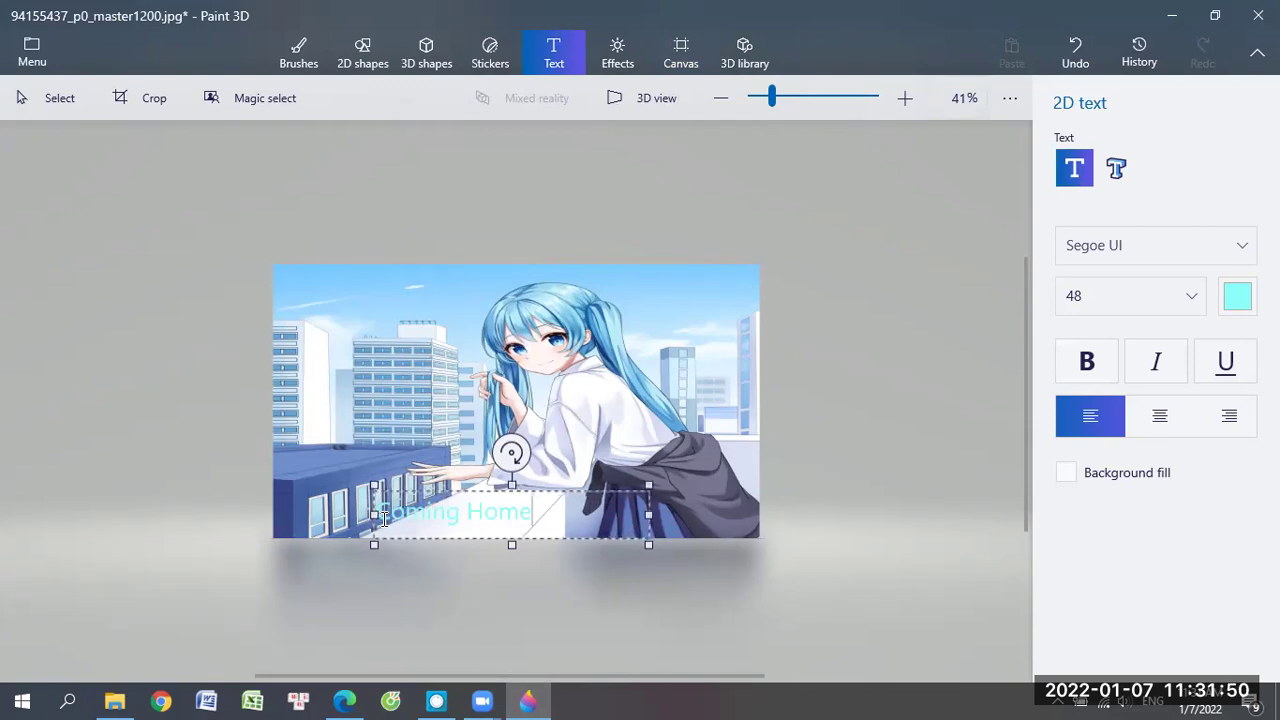
key(BackSpace)
key(BackSpace)
key(BackSpace)
key(BackSpace)
key(BackSpace)
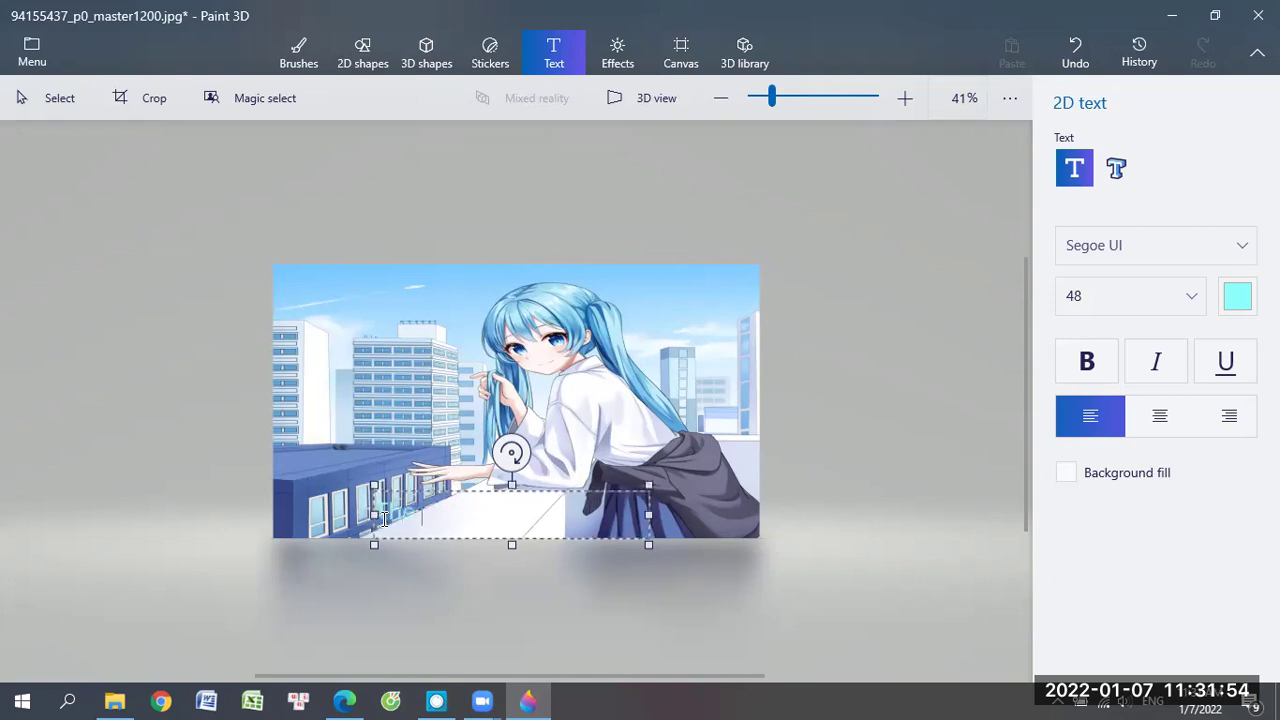
text(same)
drag(648, 544, 491, 549)
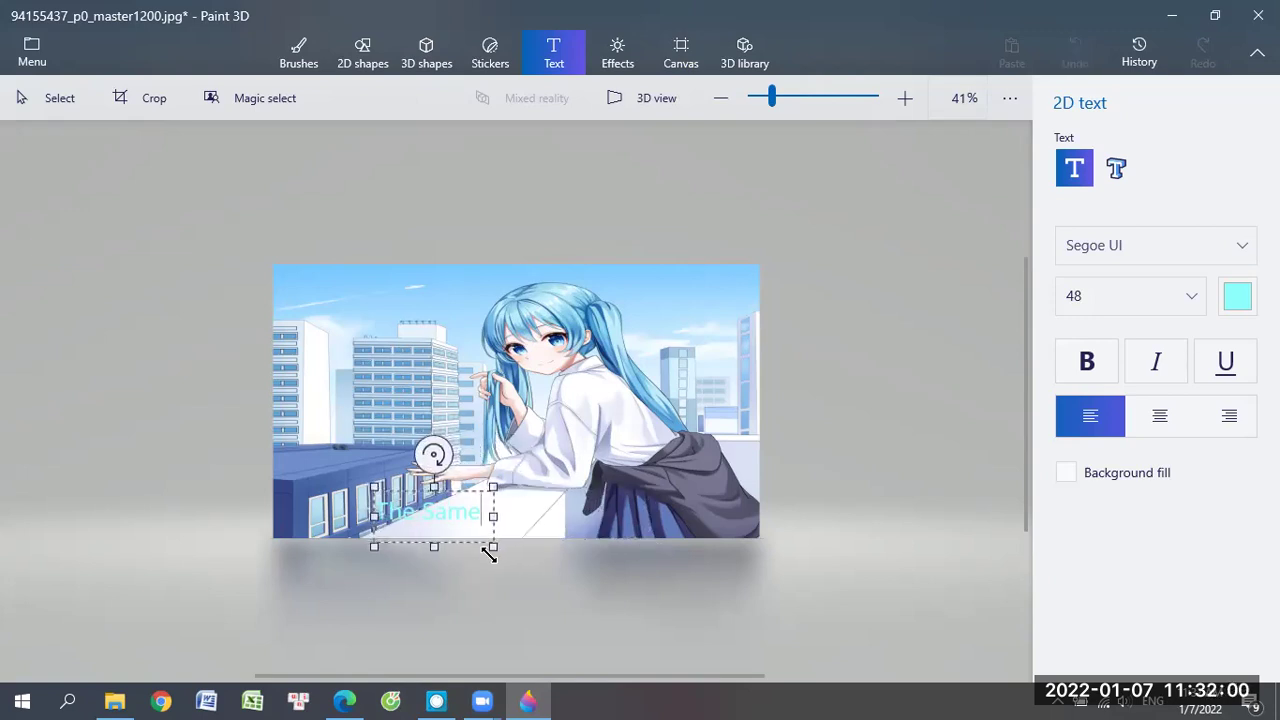
drag(454, 488, 538, 485)
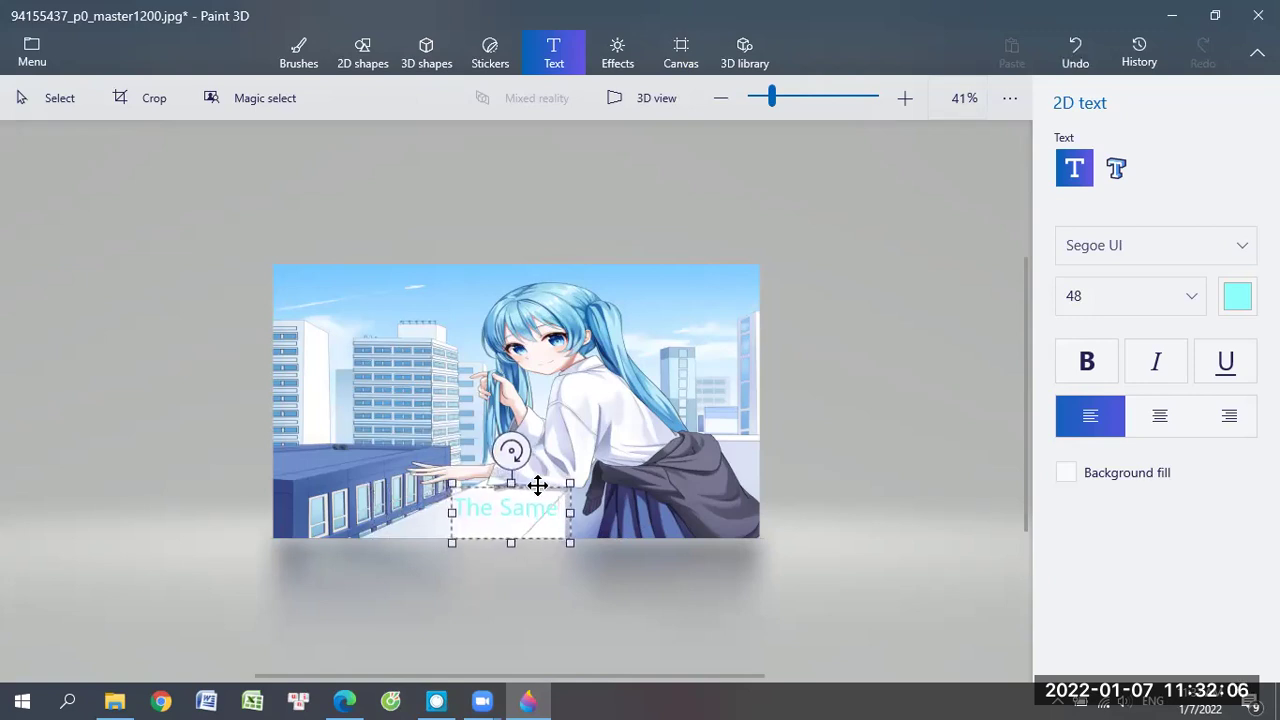
drag(536, 484, 546, 484)
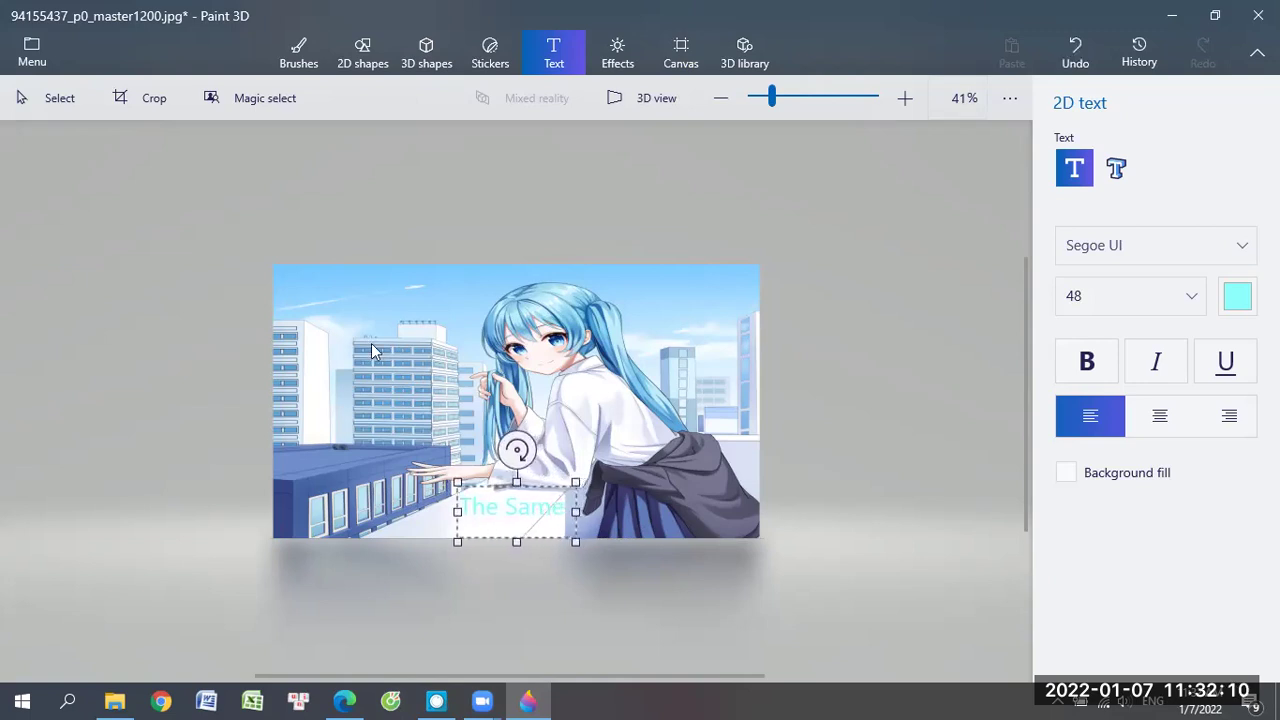
click(317, 289)
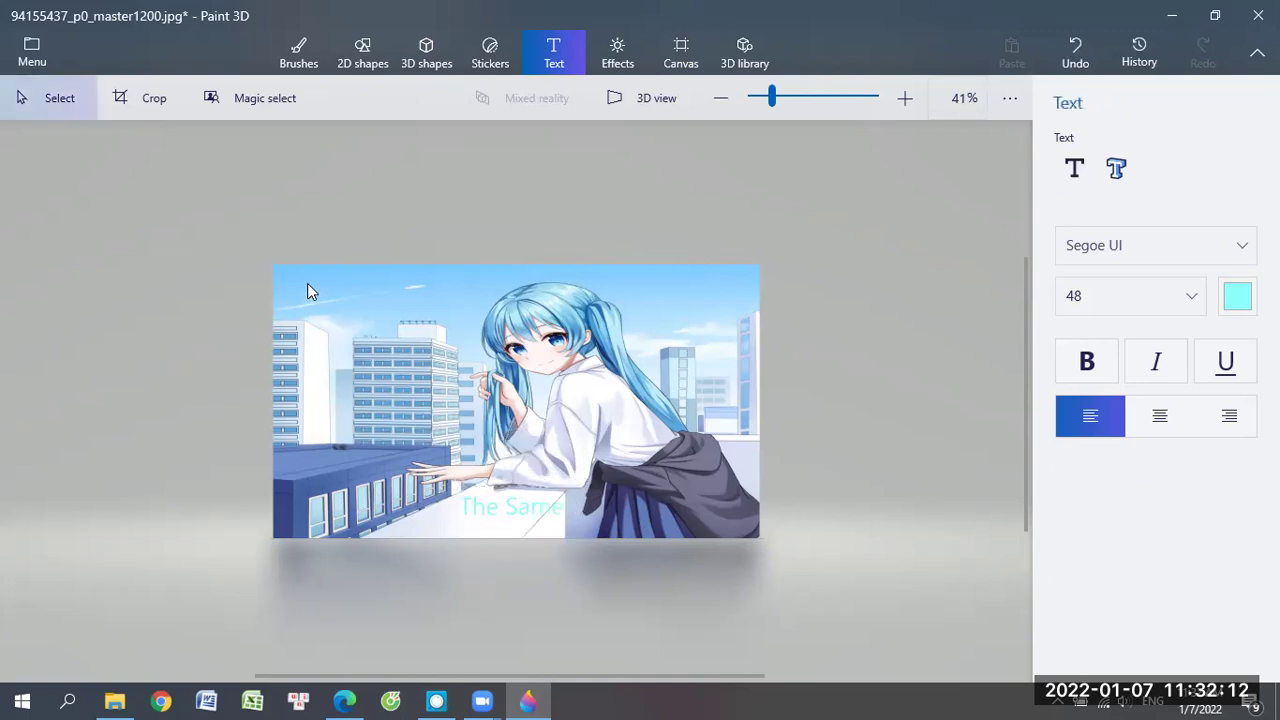
- Set the 2D text font size to 28 and the colour to white
click(1159, 300)
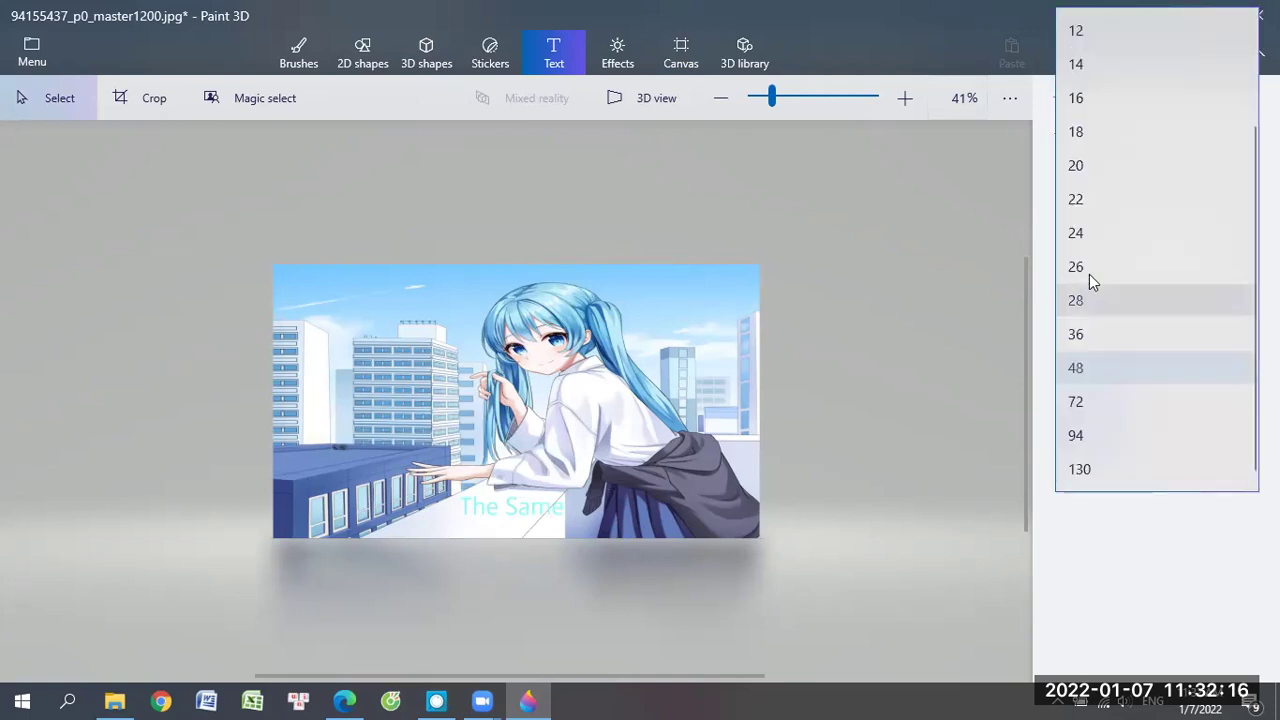
click(1113, 70)
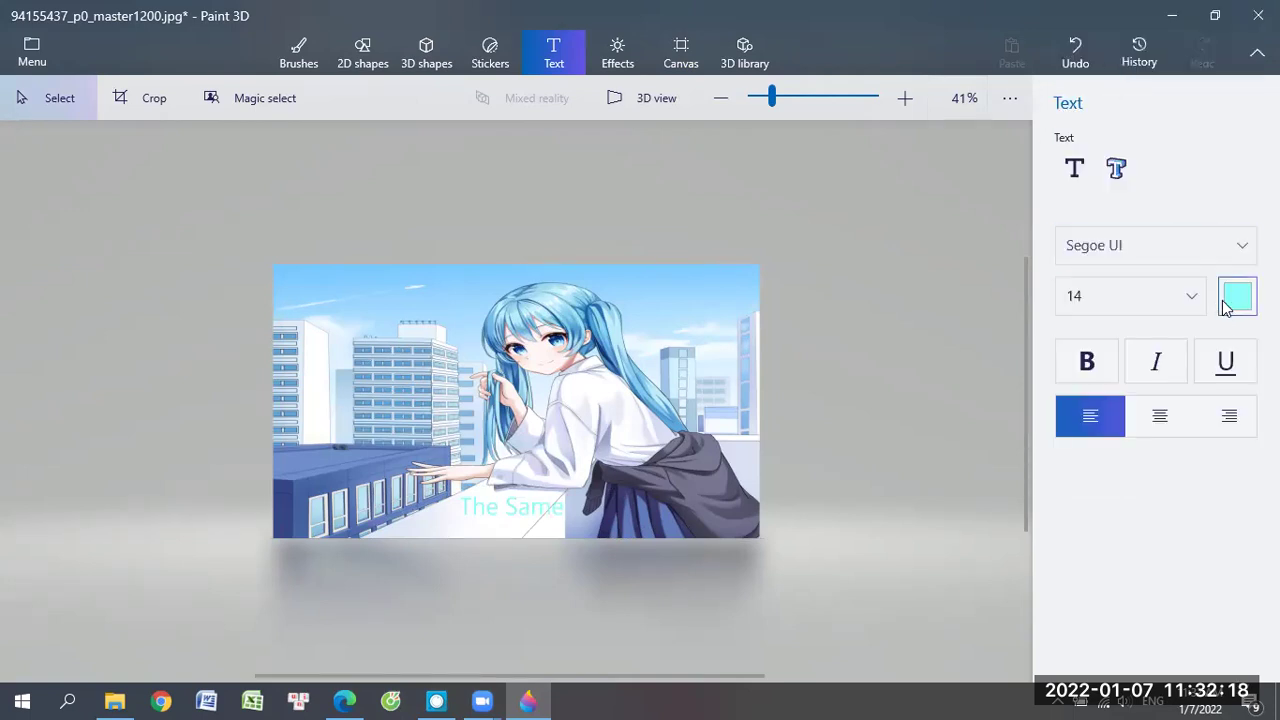
click(1160, 300)
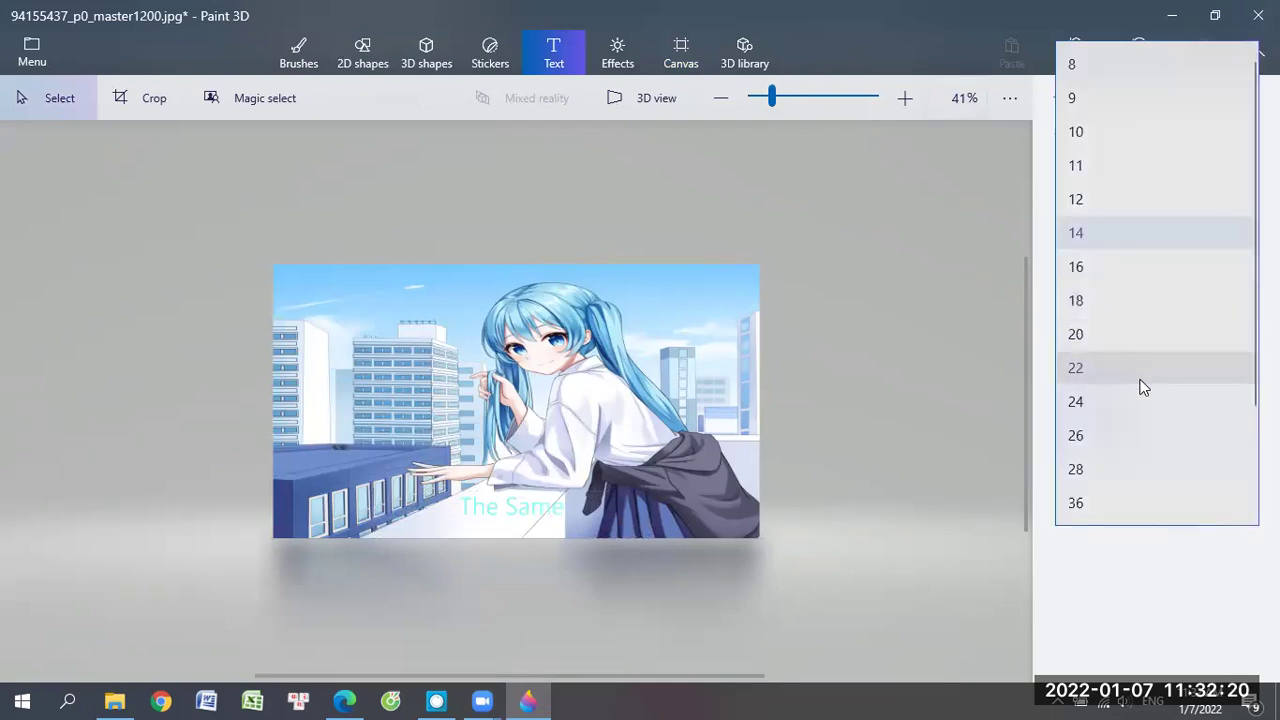
click(1135, 468)
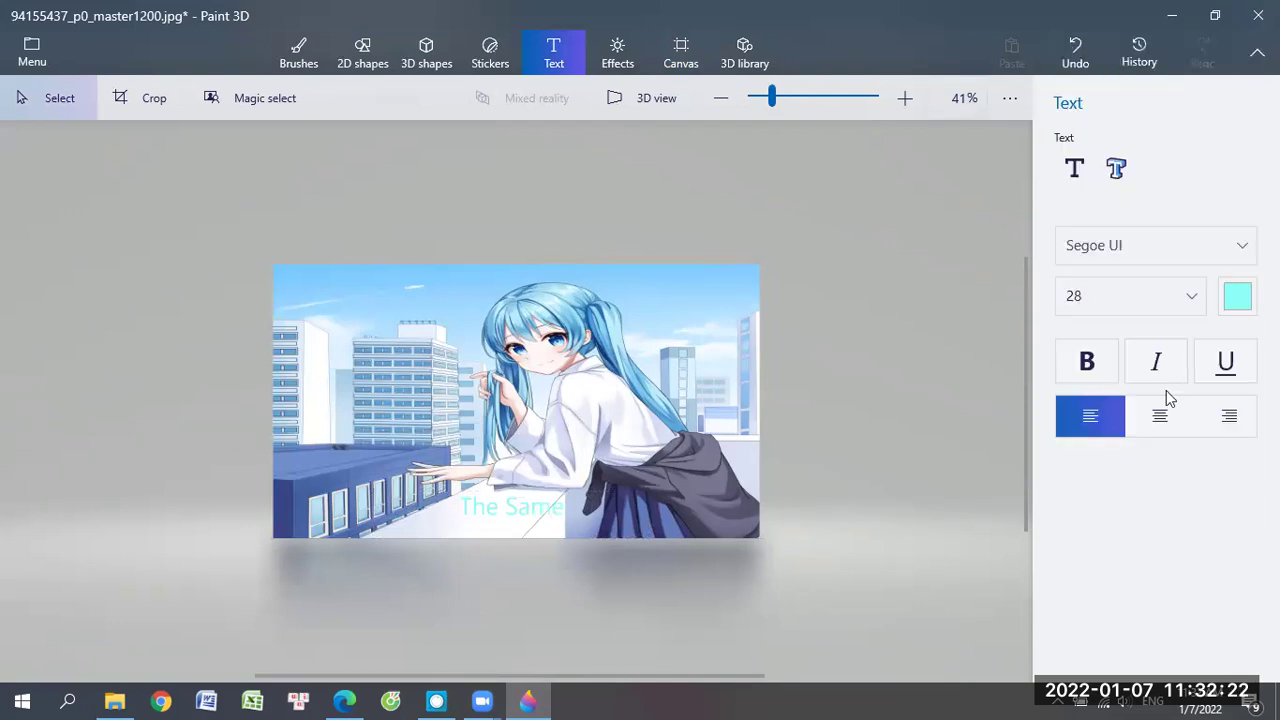
click(1236, 296)
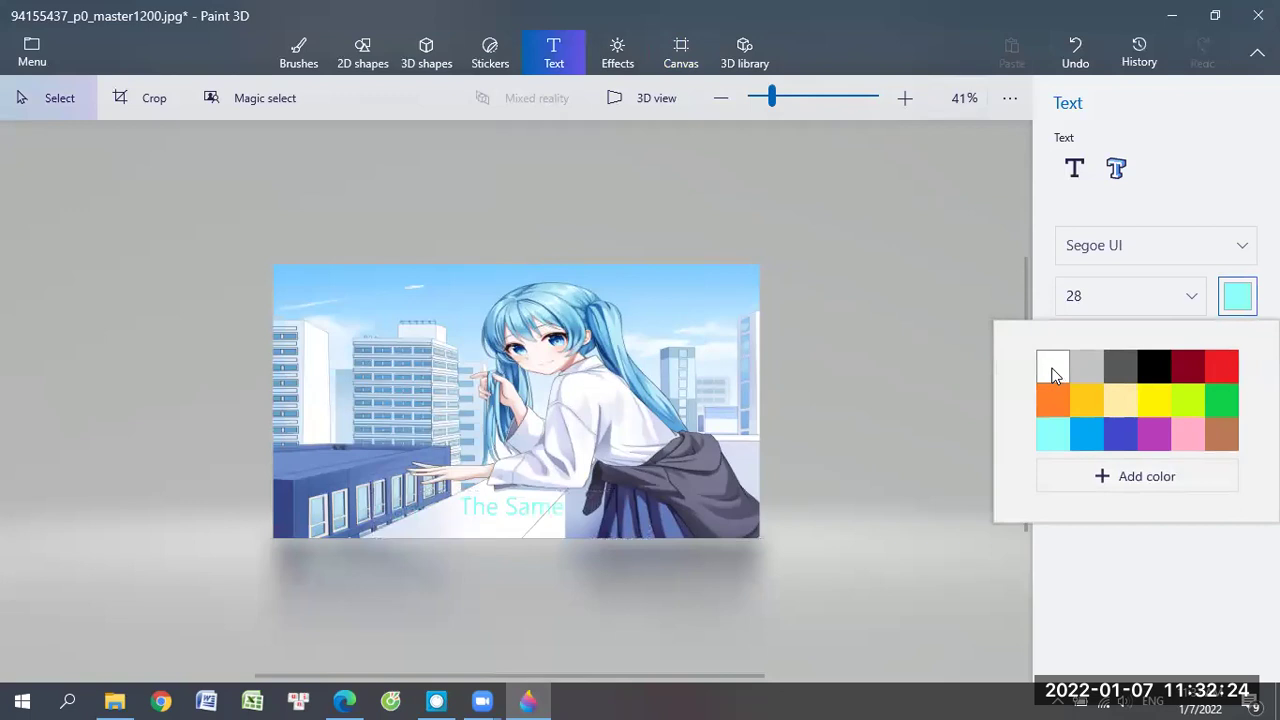
click(1052, 366)
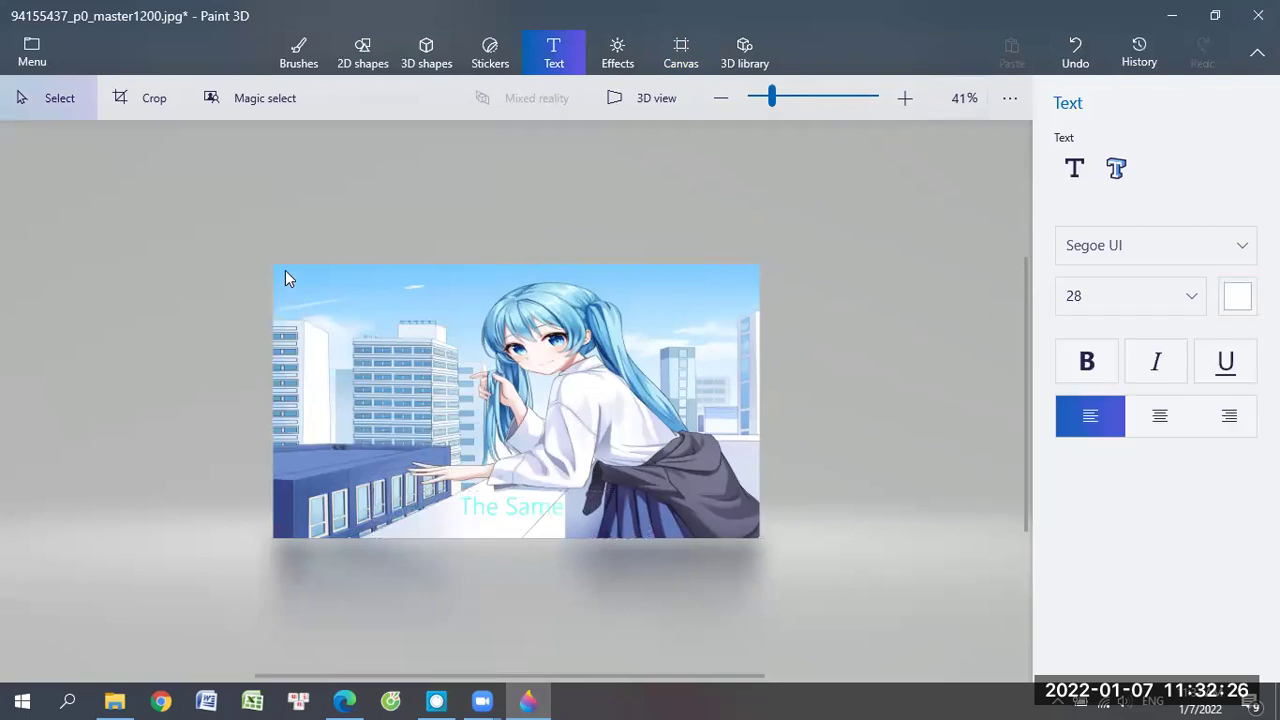
click(1075, 168)
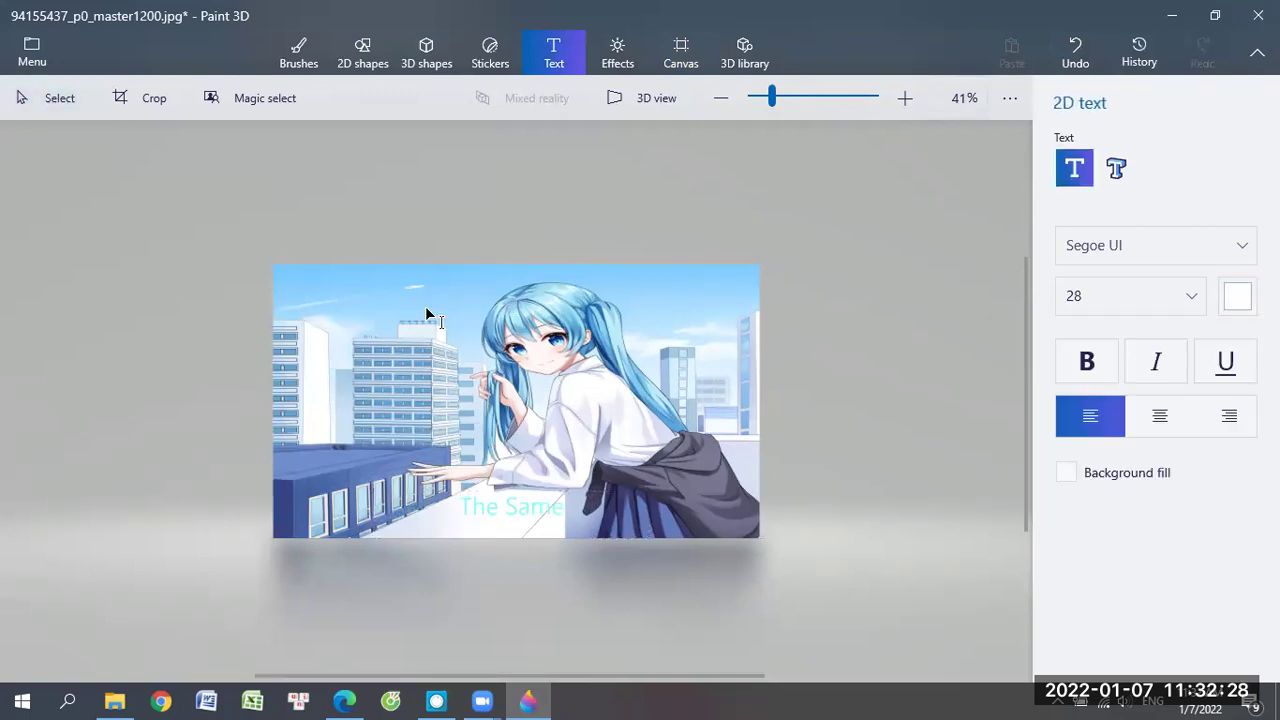
- Add the creator's full name as white text in the image's top-left corner
click(259, 264)
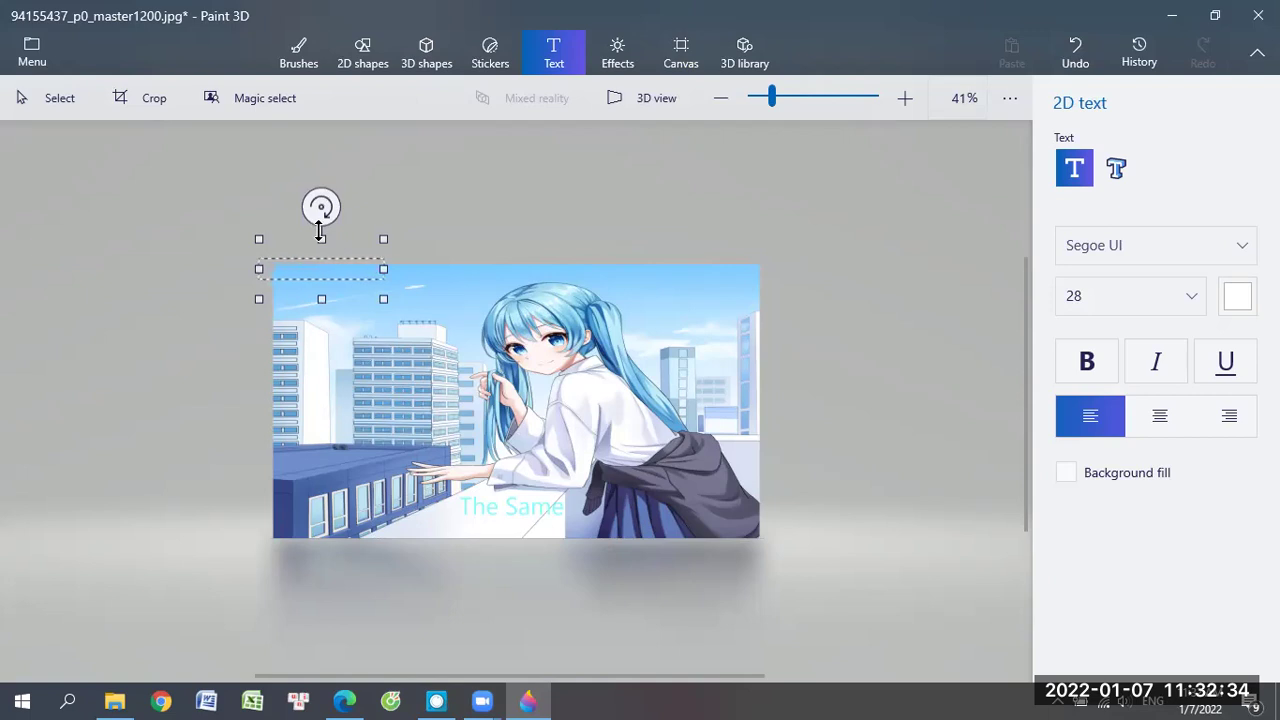
mouse_move(343, 232)
mouse_down()
mouse_move(372, 251)
mouse_move(361, 245)
mouse_up()
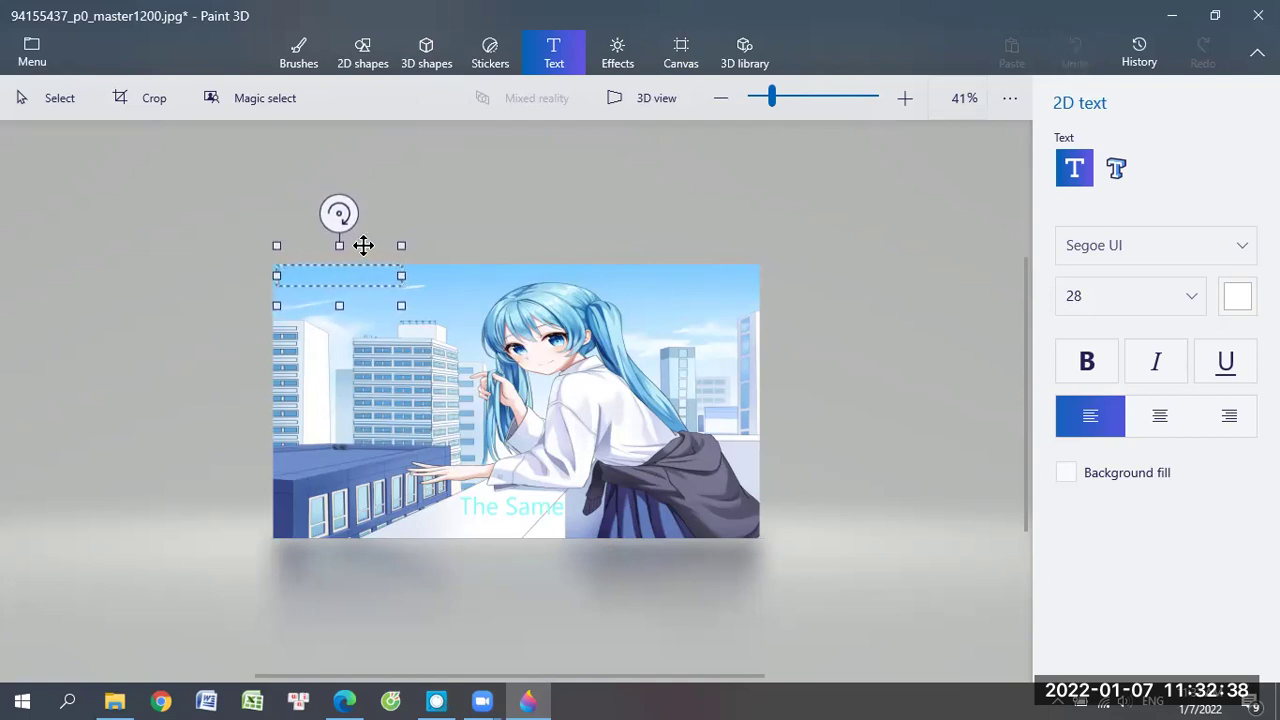
drag(397, 302, 456, 336)
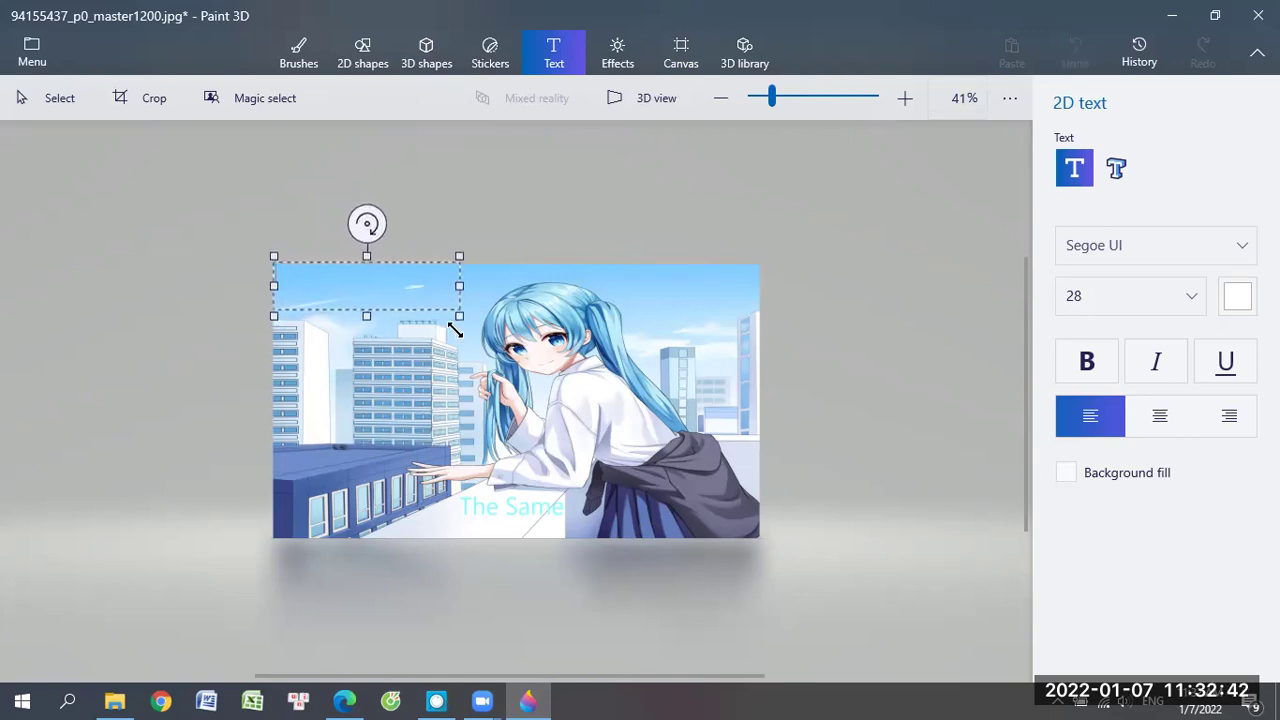
text(Nga )
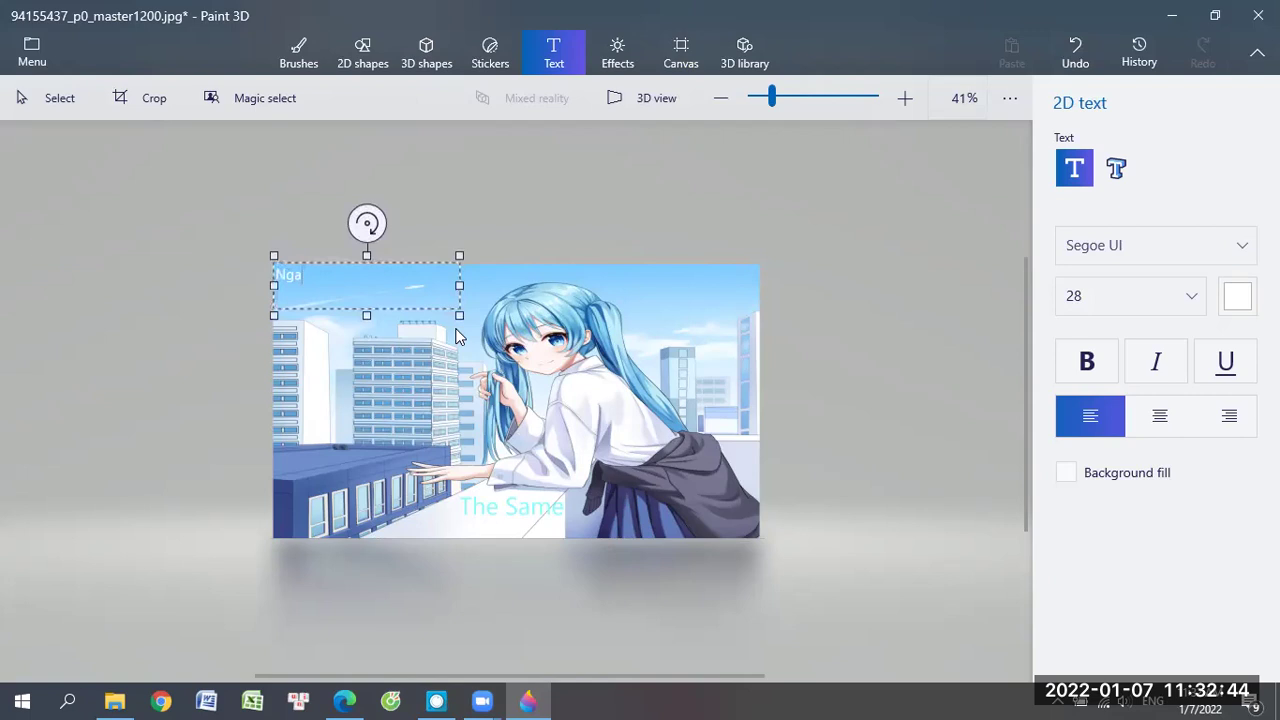
text(Nguyen)
text( Phuong)
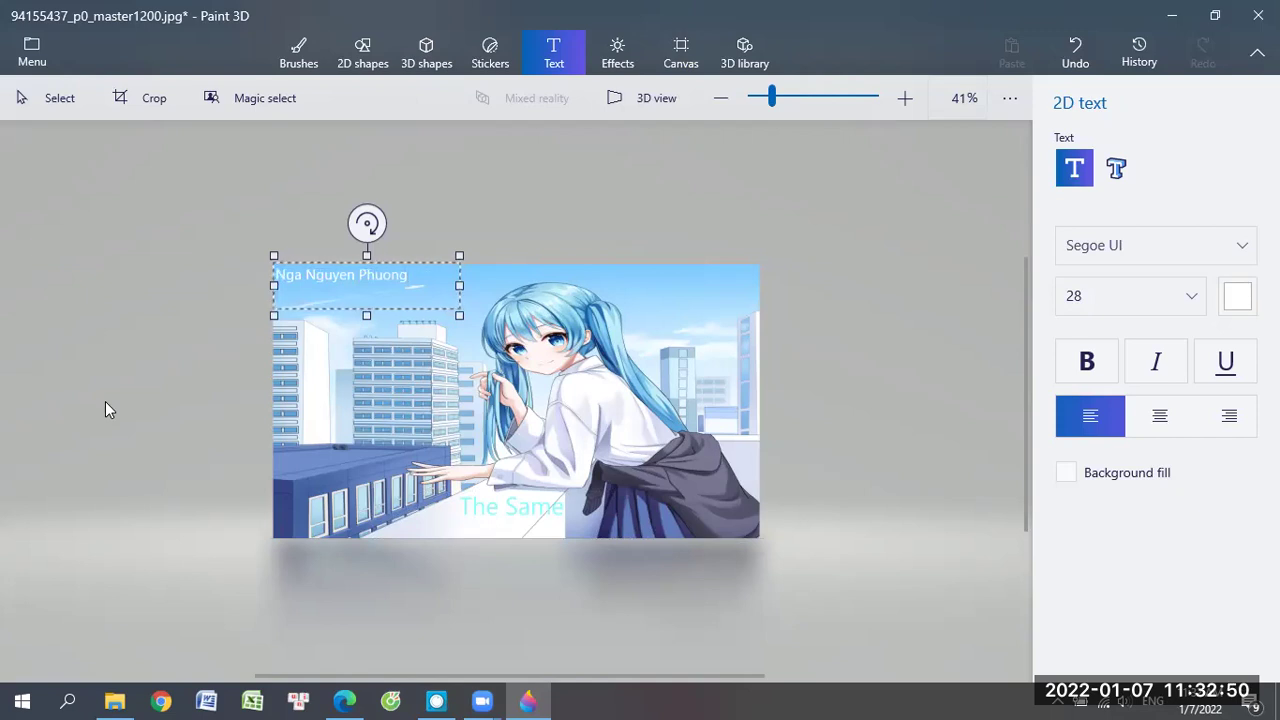
click(105, 403)
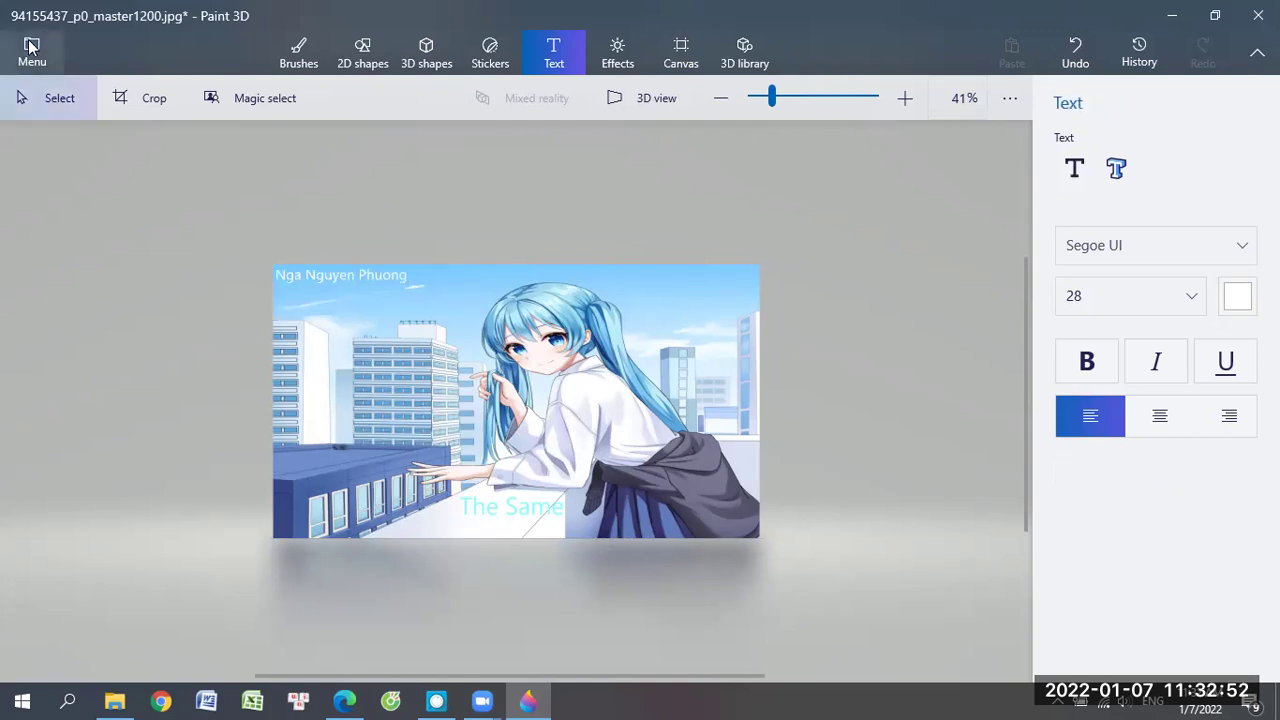
- Save as JPEG 'The Same (thumbnail)' in Pictures edited, then close without saving the project
click(30, 46)
click(172, 305)
click(366, 165)
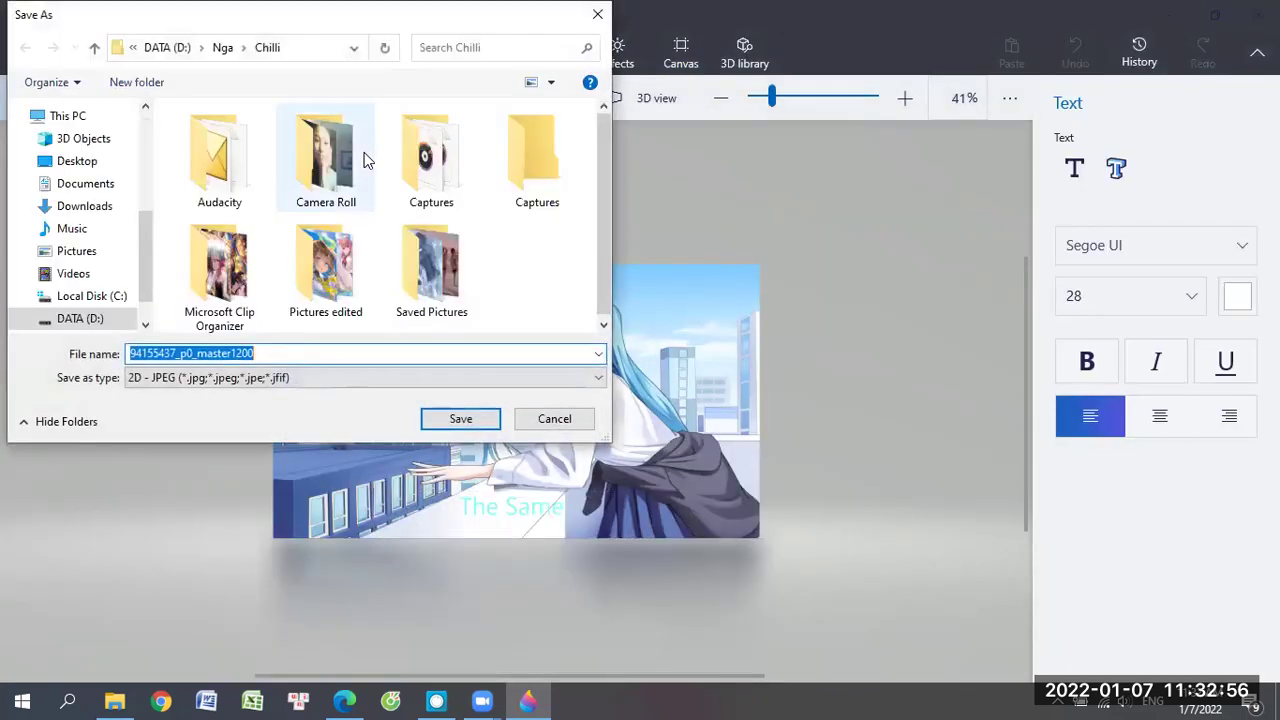
double_click(357, 288)
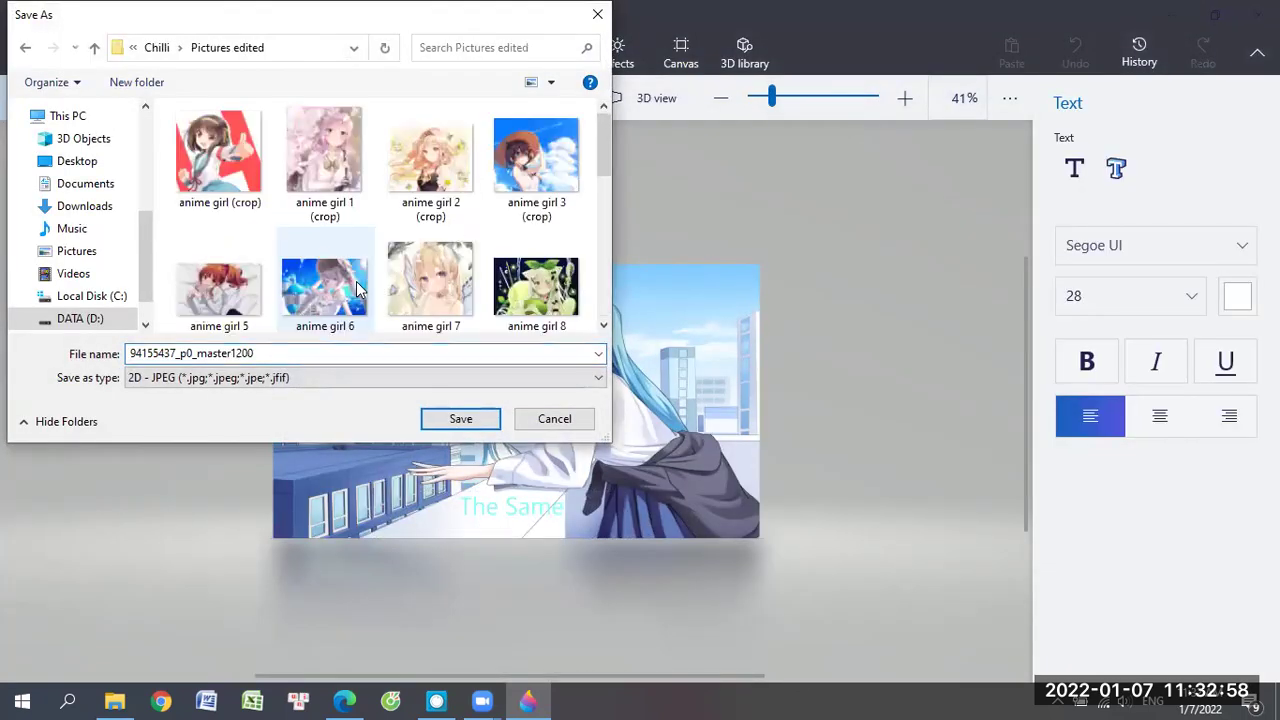
double_click(367, 353)
key(BackSpace)
text(The Same (thumbnail))
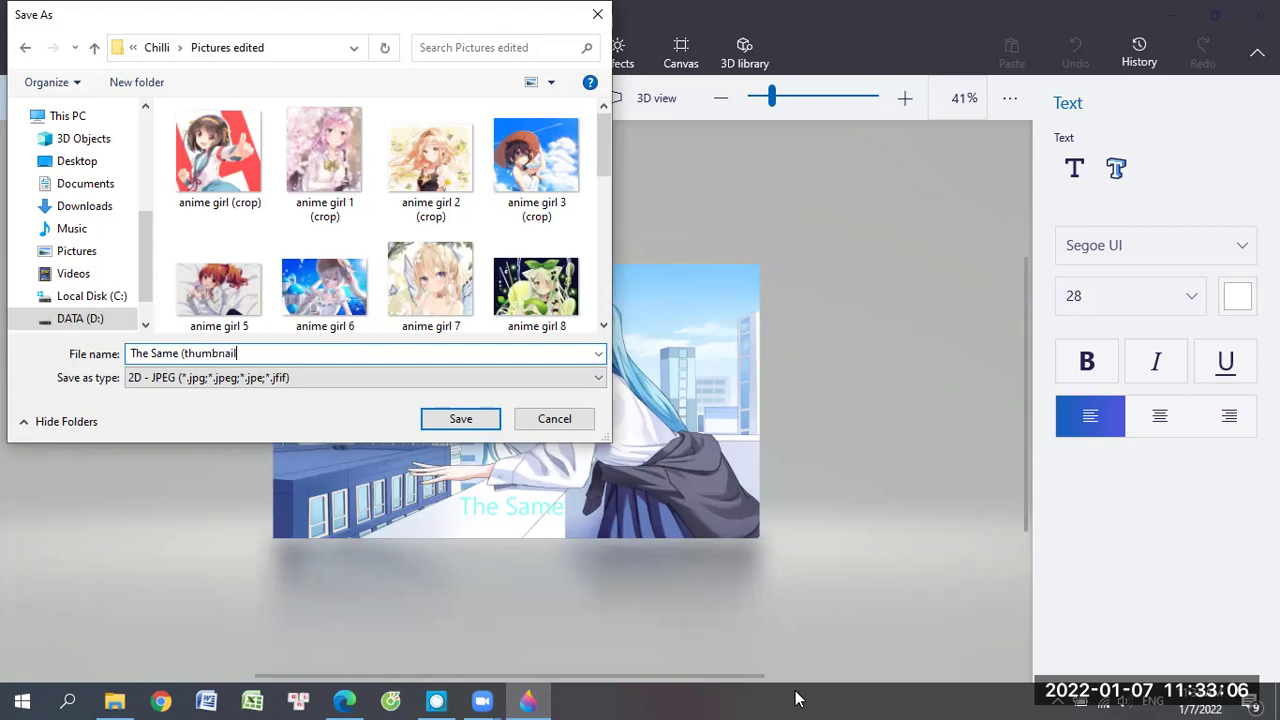
click(484, 421)
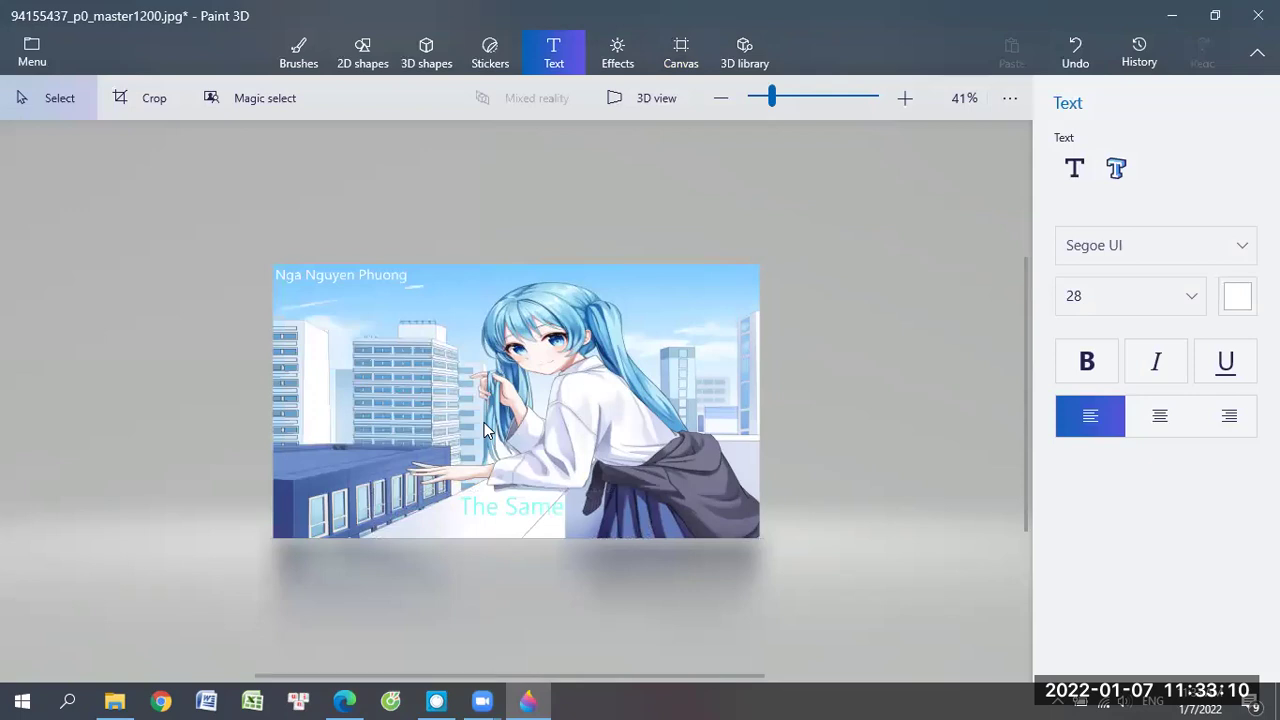
click(1258, 15)
click(686, 398)
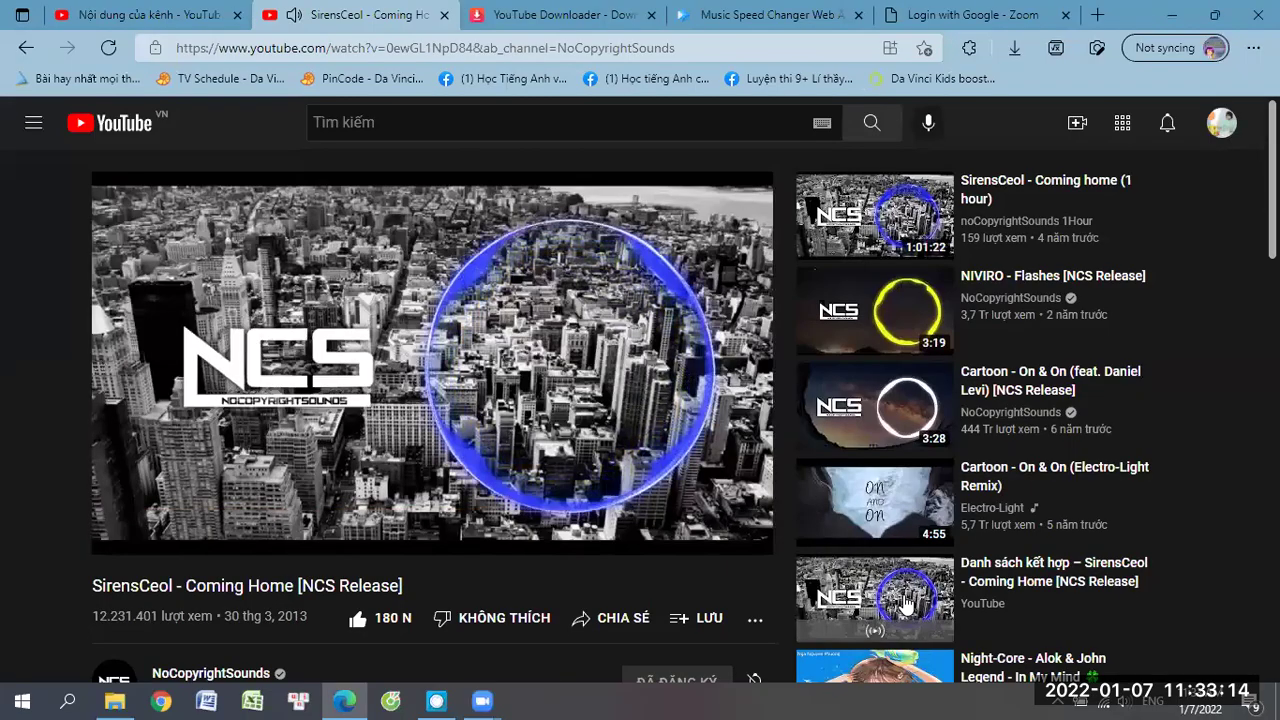